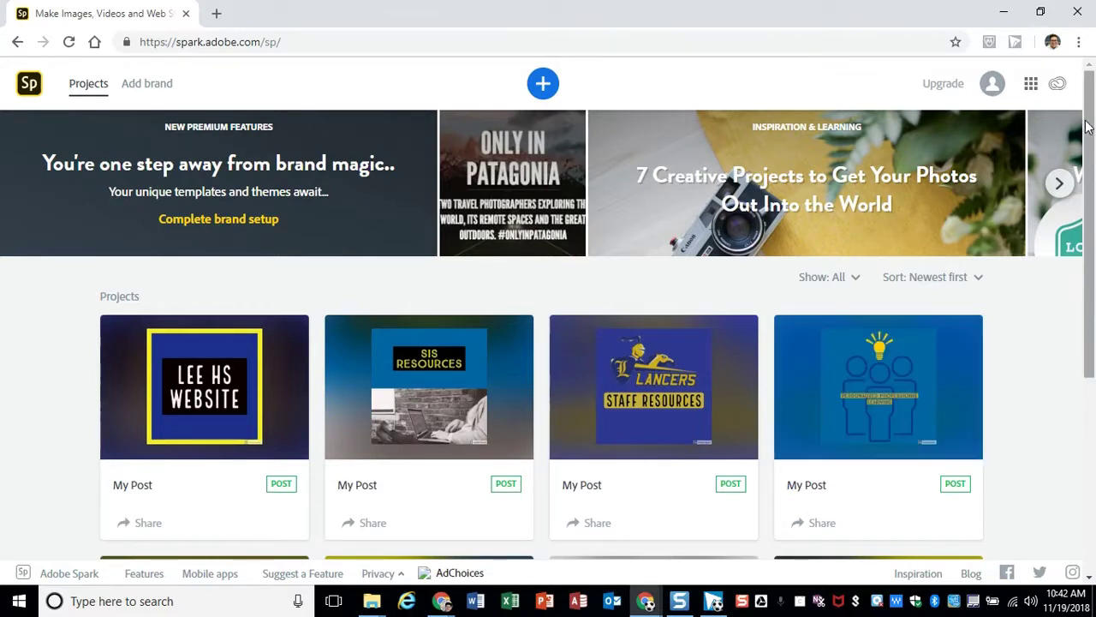
Step: Create a new video project titled "Tech Office Commercial", starting from scratch, and dismiss the quick tips
{"action": "mouse_move", "coordinate": [475, 436]}
{"action": "left_click_drag", "start_coordinate": [1093, 111], "coordinate": [1088, 86]}
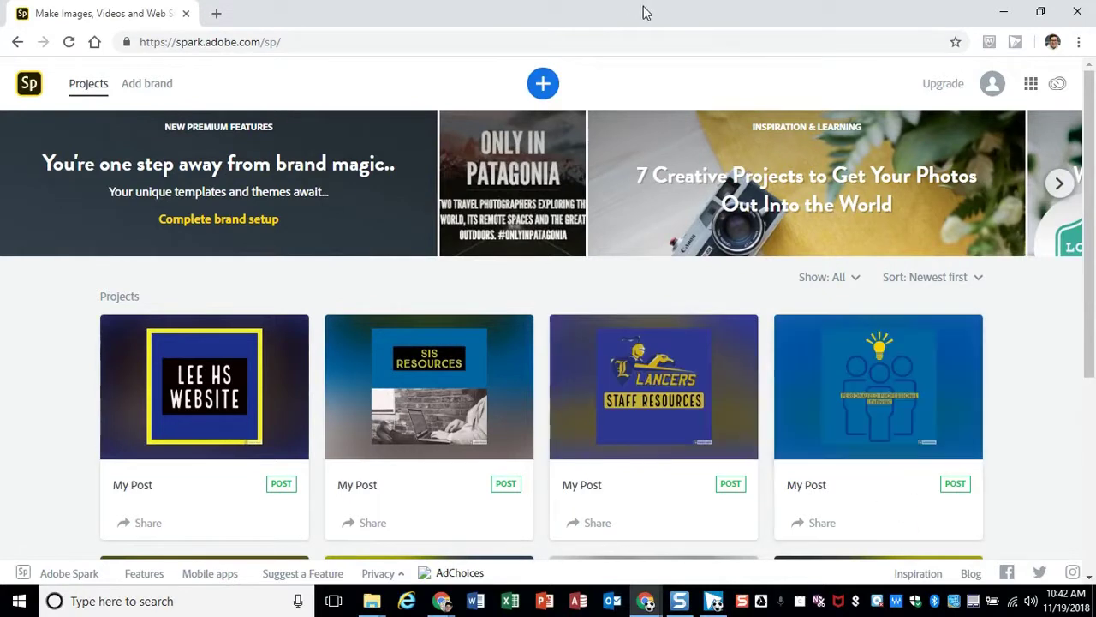
{"action": "left_click", "coordinate": [543, 83]}
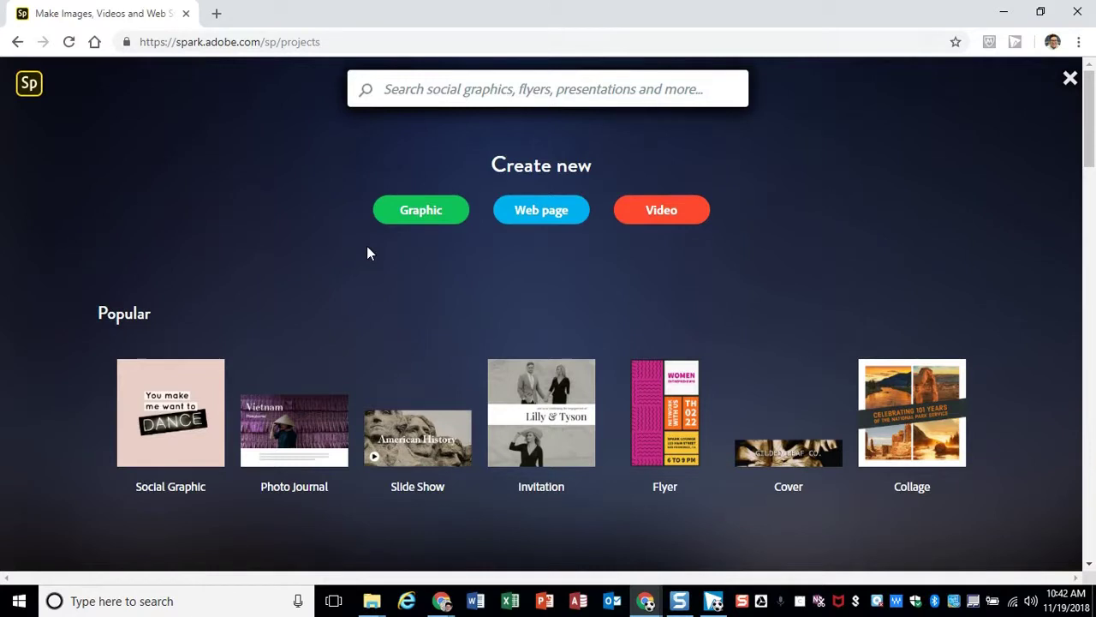
{"action": "left_click", "coordinate": [656, 214]}
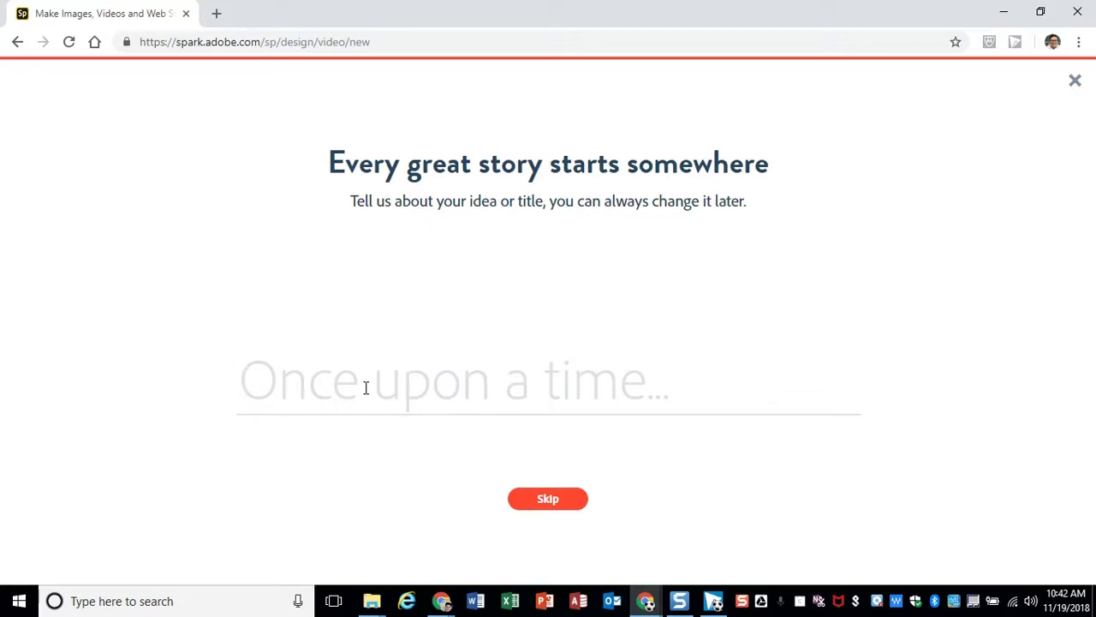
{"action": "type", "text": "Tech Office Commercial"}
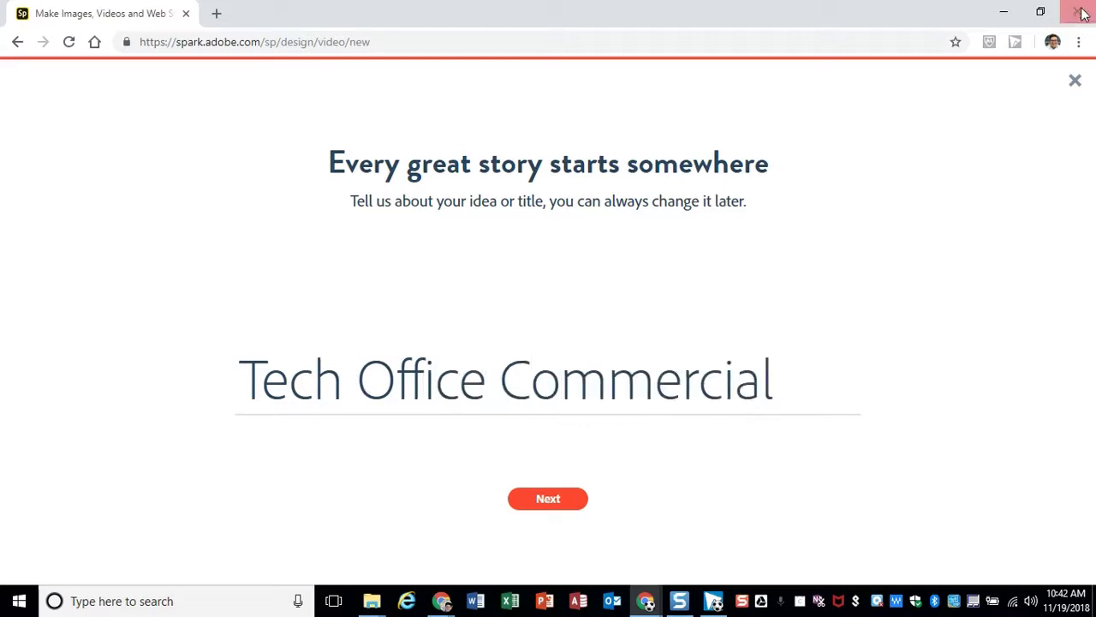
{"action": "left_click", "coordinate": [573, 504]}
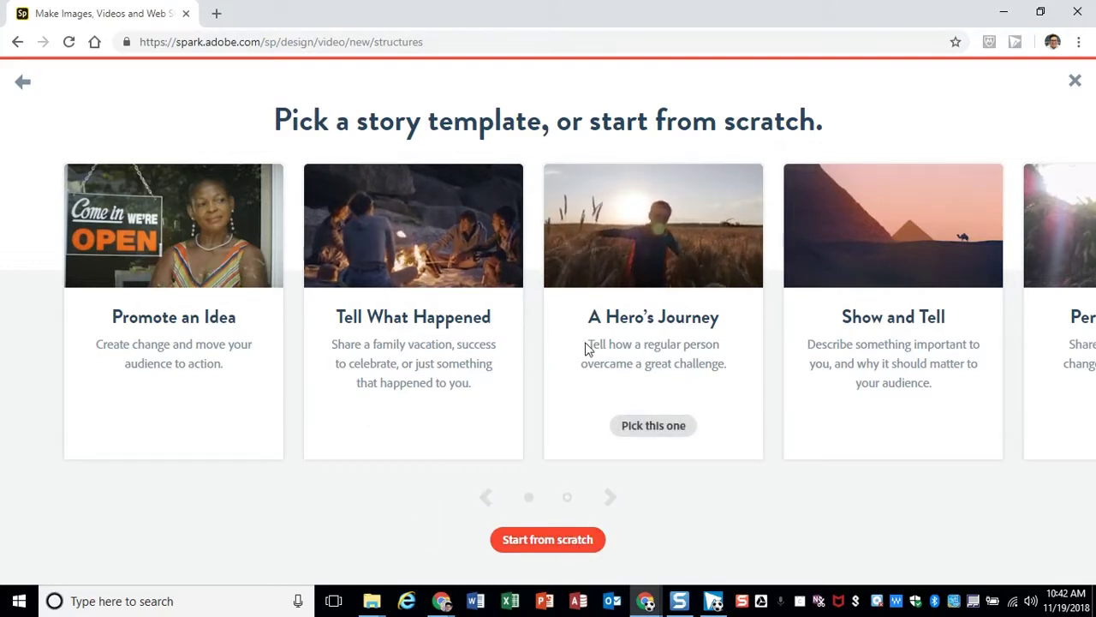
{"action": "left_click", "coordinate": [545, 540]}
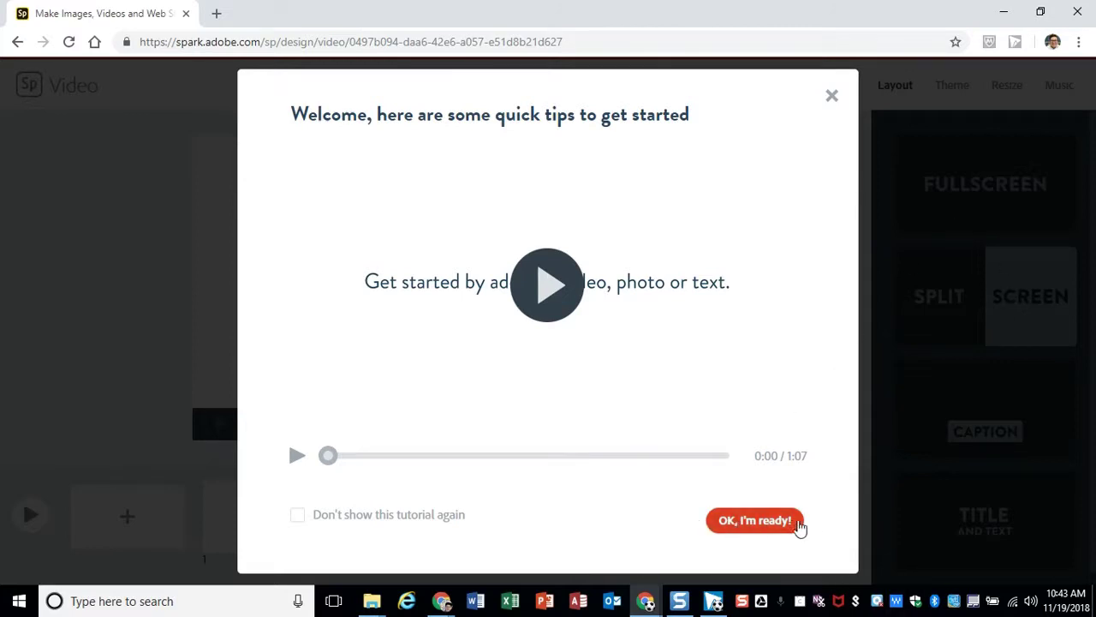
{"action": "left_click", "coordinate": [740, 524]}
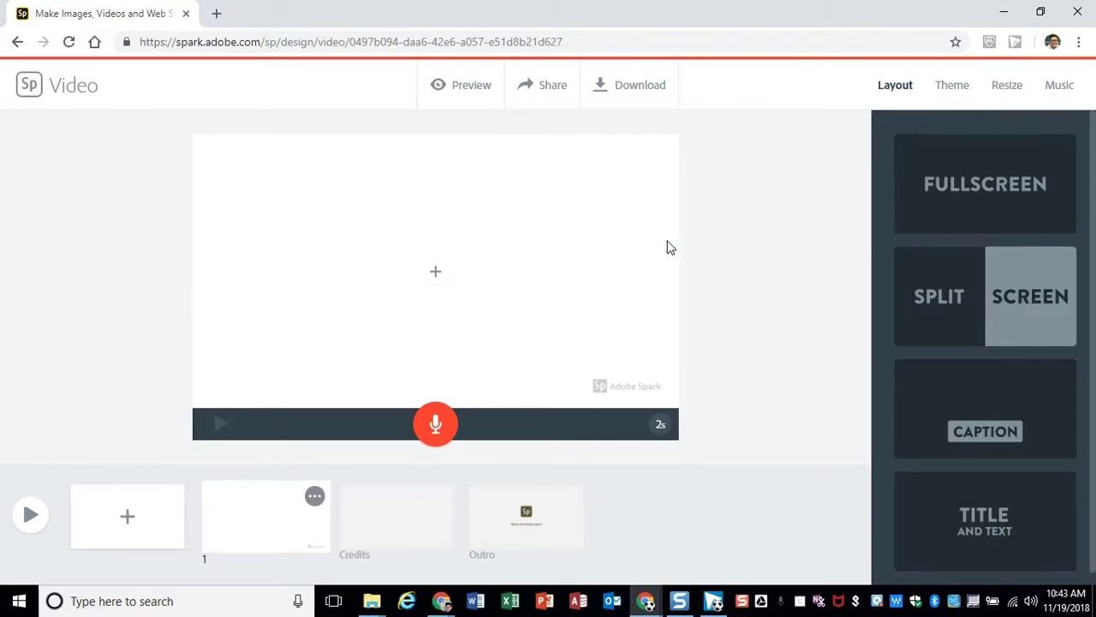
Step: Add the text "Has this ever happened to you?" to the first slide
{"action": "left_click", "coordinate": [435, 274]}
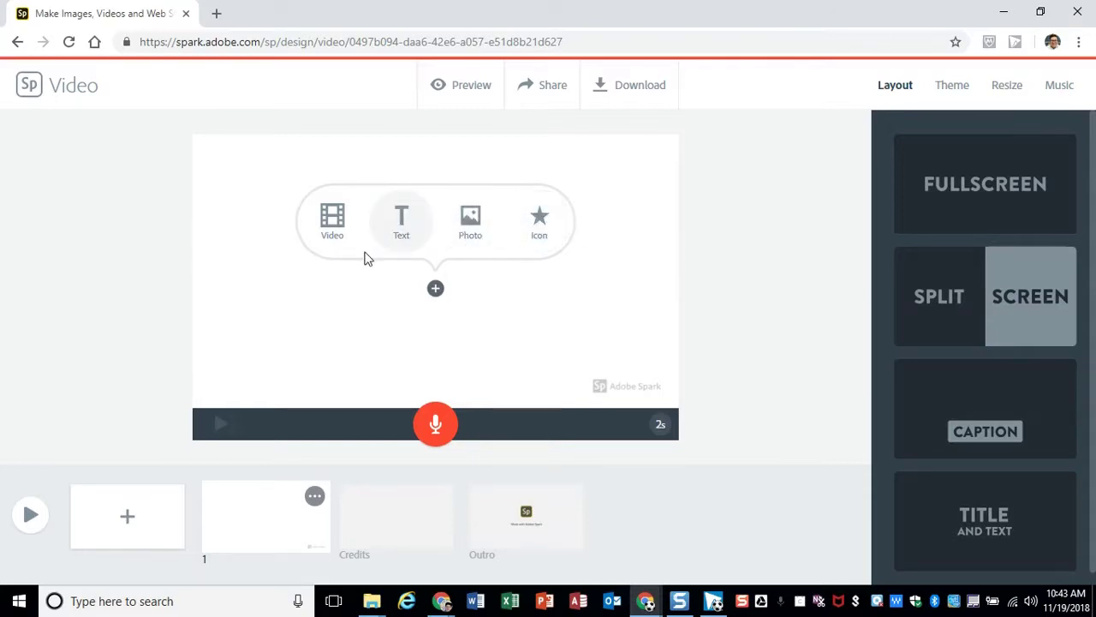
{"action": "left_click", "coordinate": [404, 238]}
{"action": "left_click", "coordinate": [402, 230]}
{"action": "type", "text": "Has "}
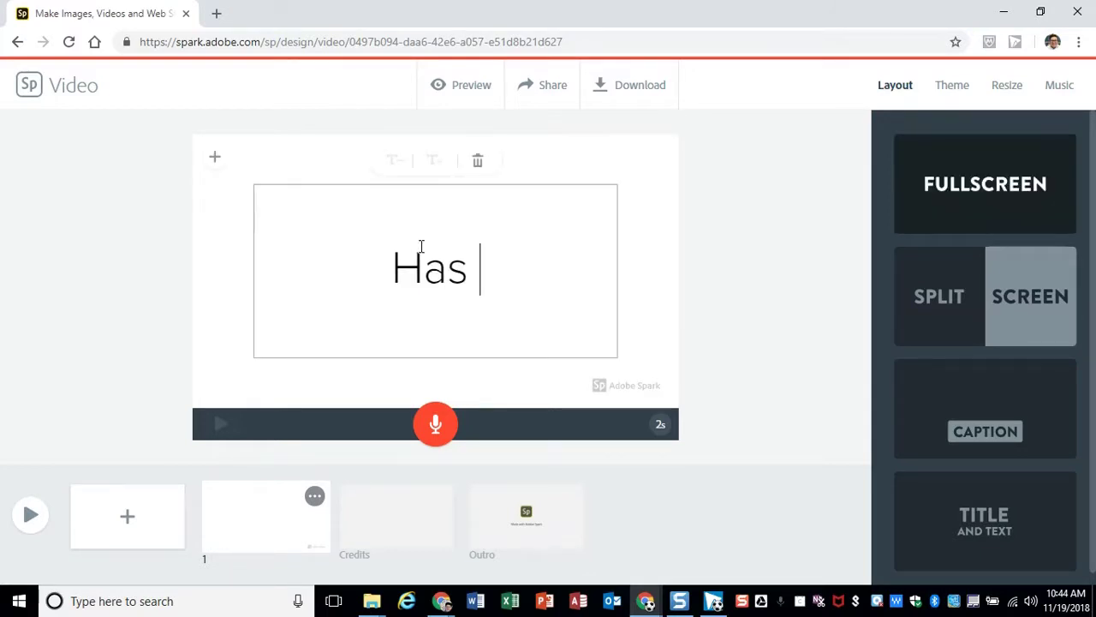
{"action": "type", "text": "this ever happen"}
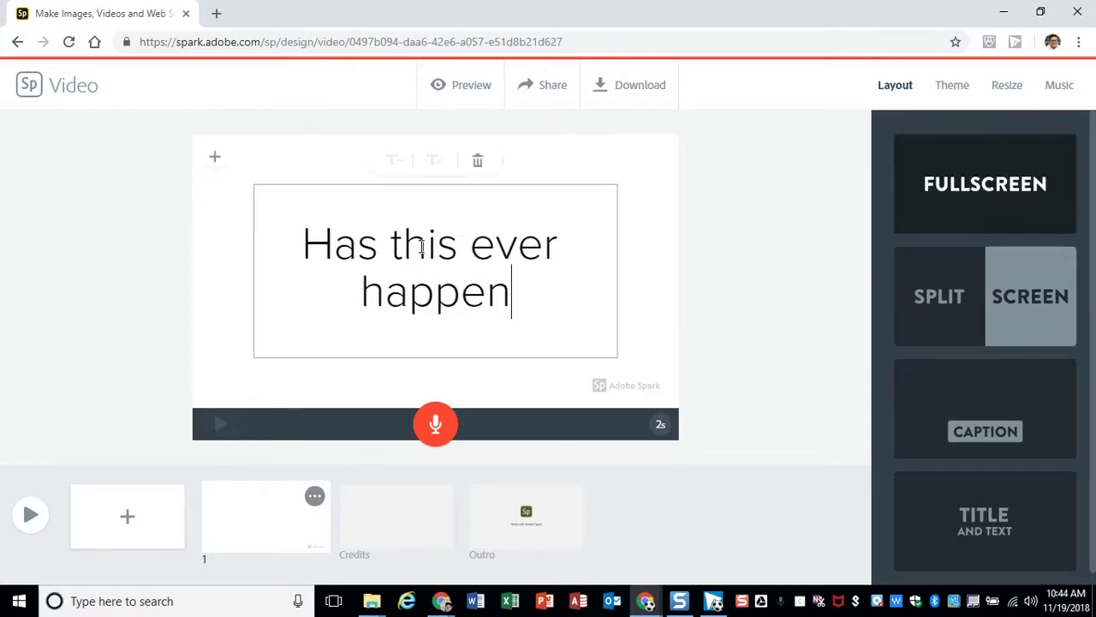
{"action": "type", "text": "ed to you?"}
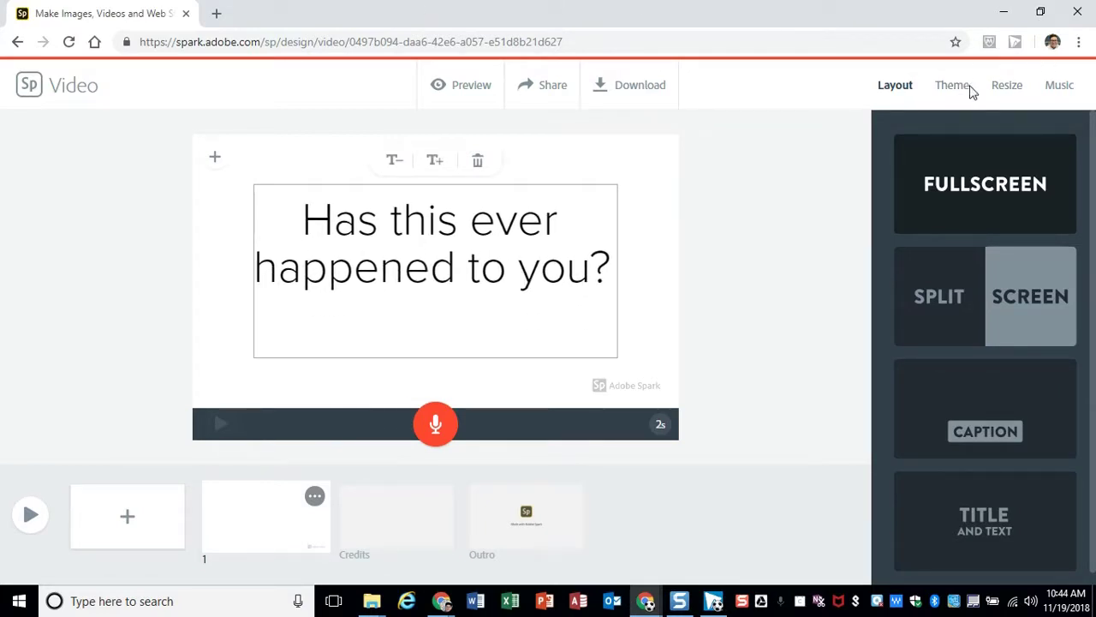
Step: Try the split-screen layout on the first slide and switch back to fullscreen
{"action": "left_click", "coordinate": [960, 303]}
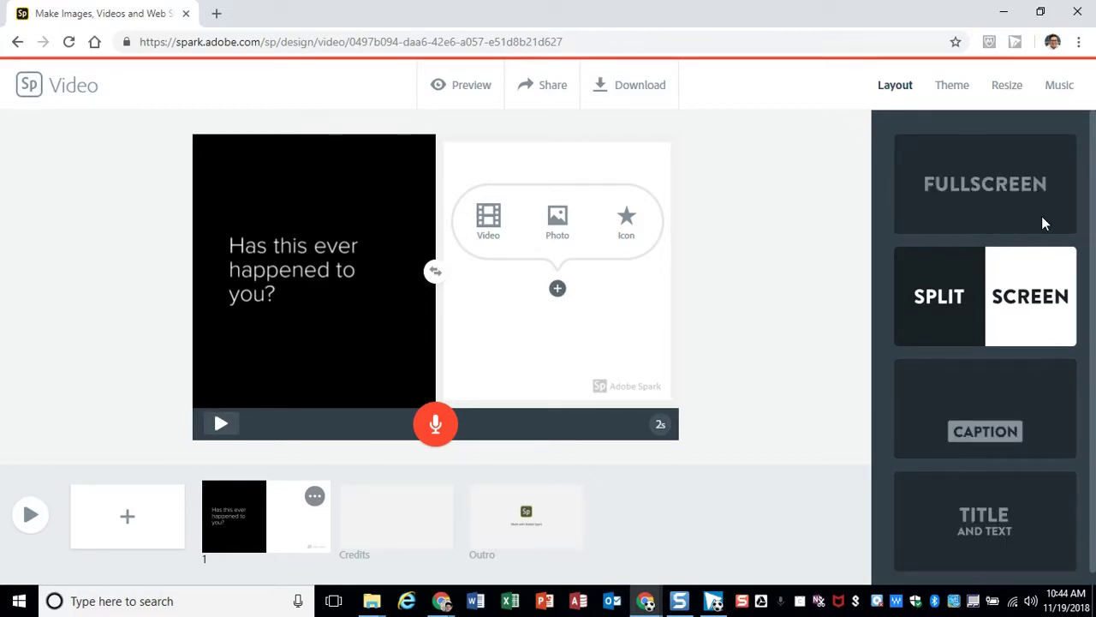
{"action": "left_click", "coordinate": [1024, 175]}
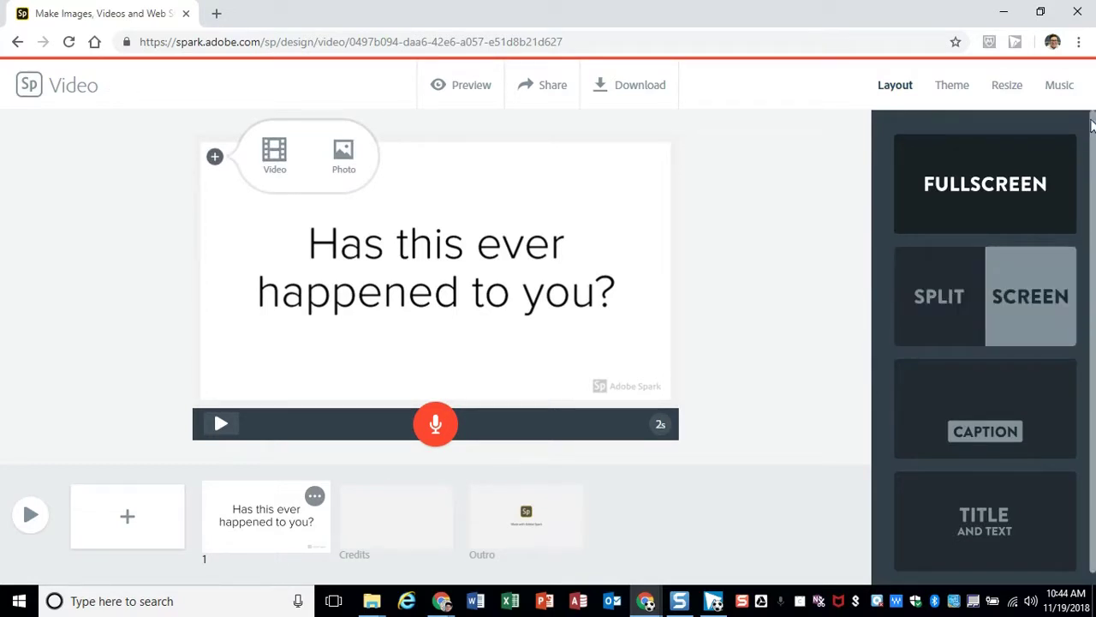
Step: Apply the Noir theme to the video and enlarge the first slide's text
{"action": "left_click", "coordinate": [954, 89]}
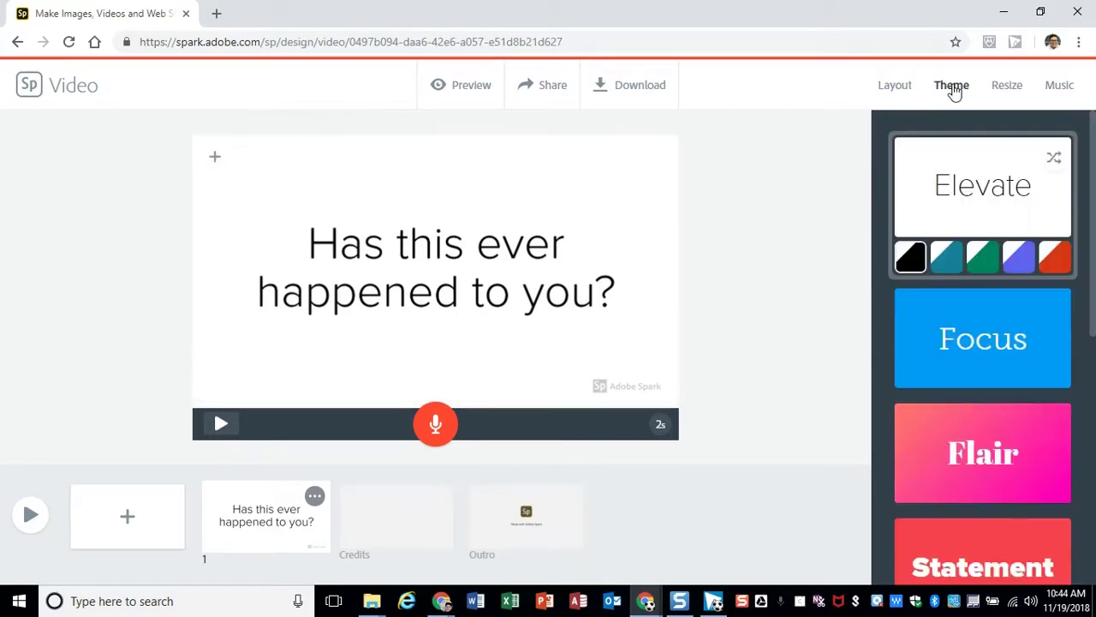
{"action": "left_click_drag", "start_coordinate": [1093, 160], "coordinate": [1092, 313]}
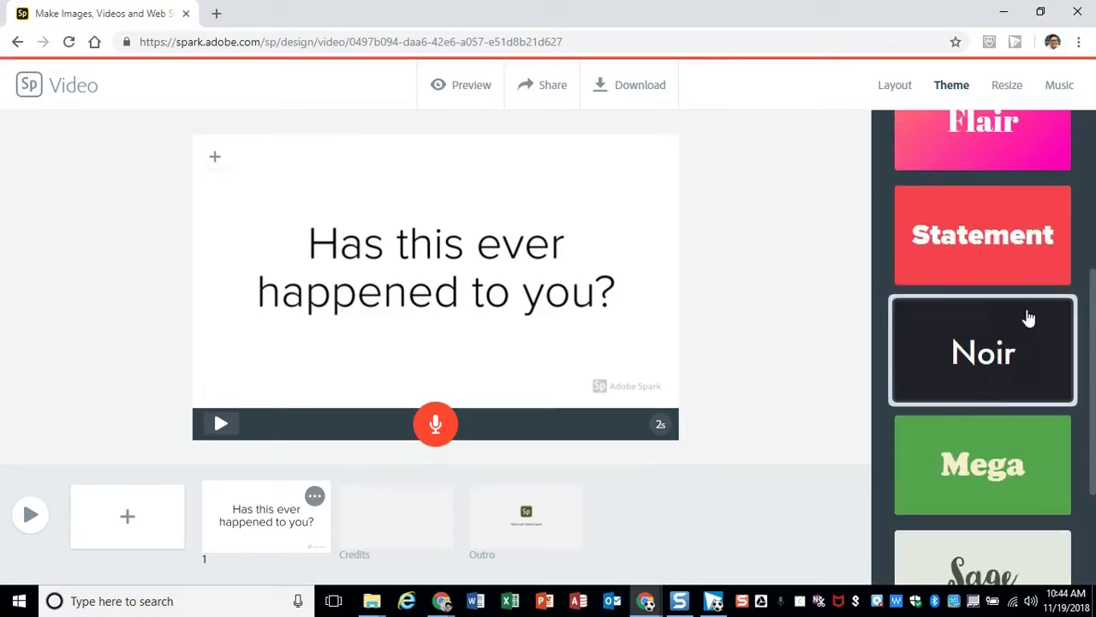
{"action": "left_click", "coordinate": [1023, 343]}
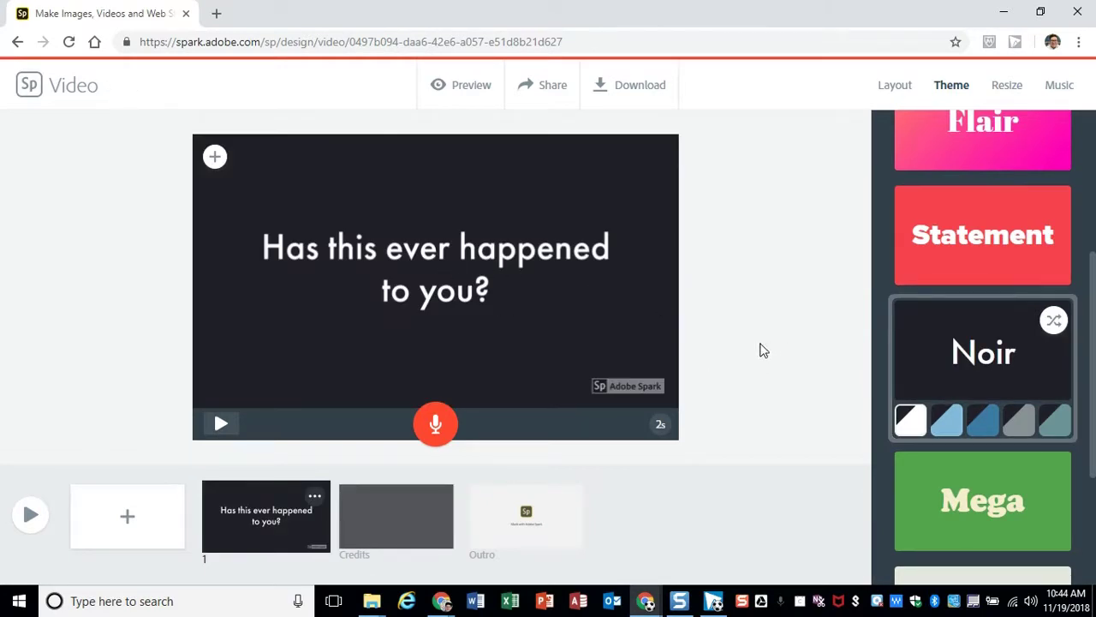
{"action": "left_click", "coordinate": [446, 281]}
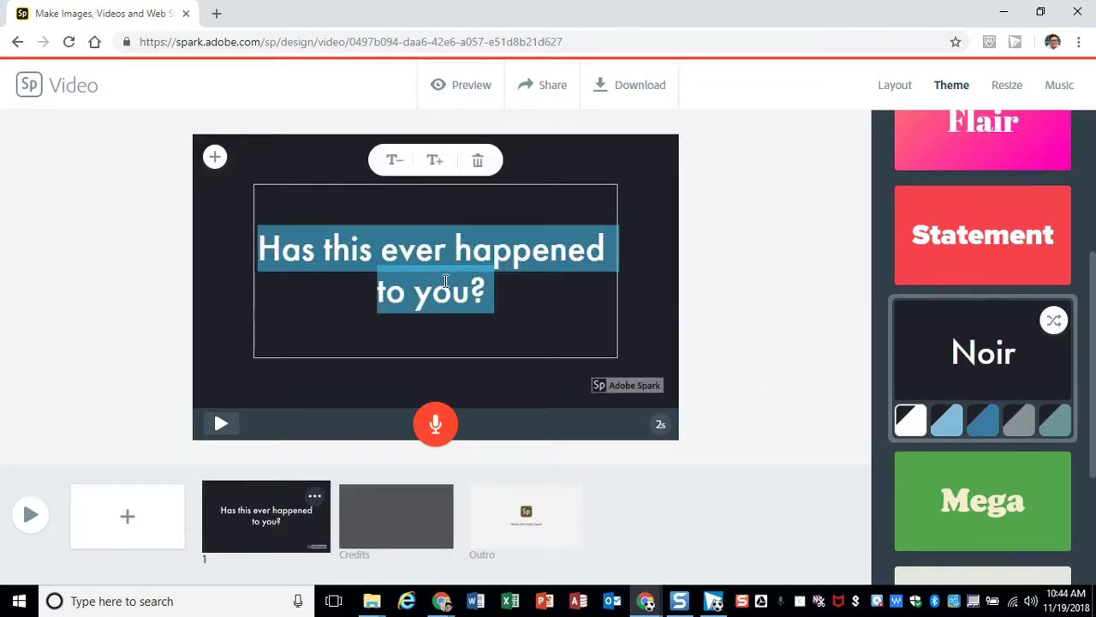
{"action": "left_click", "coordinate": [436, 162]}
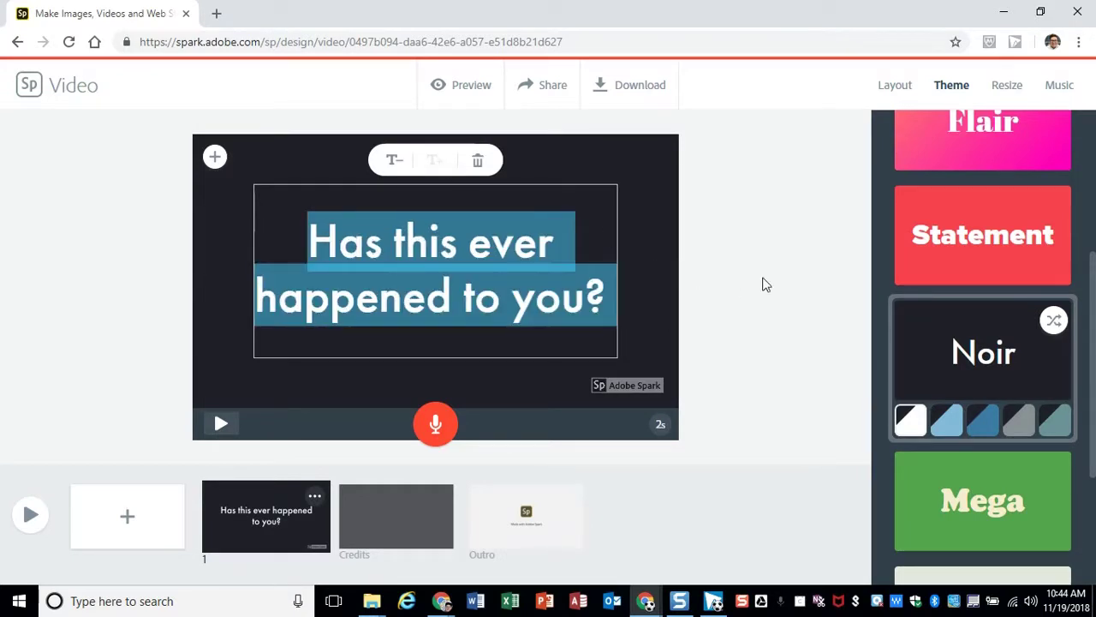
{"action": "left_click", "coordinate": [981, 250]}
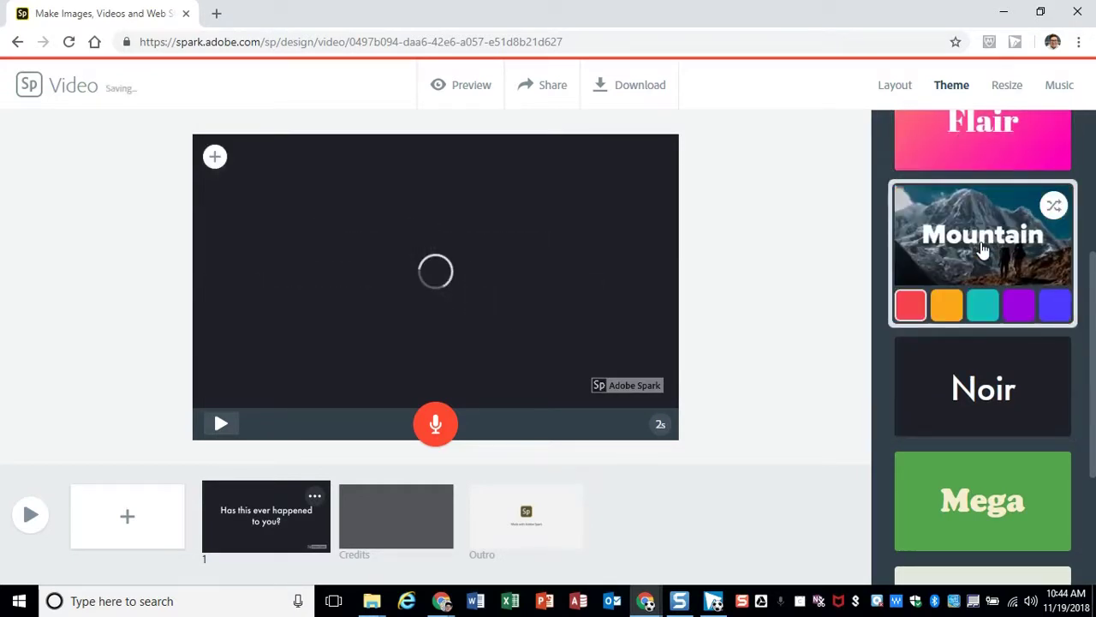
{"action": "left_click", "coordinate": [942, 389]}
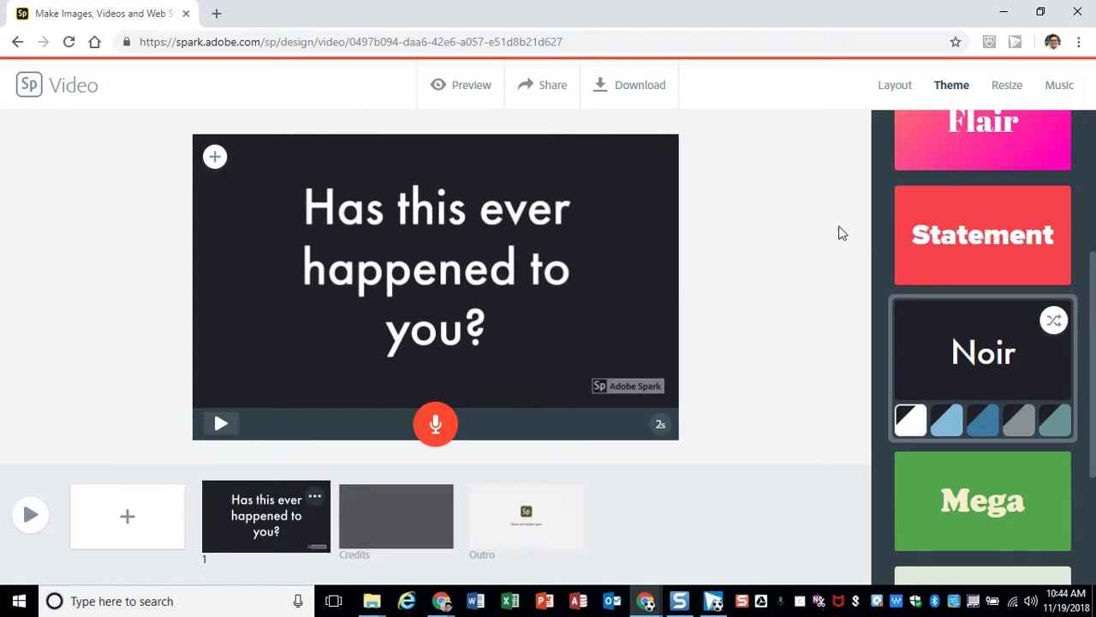
Step: Set the background music to the Horror Movie track from the Thematic category
{"action": "left_click", "coordinate": [1062, 87]}
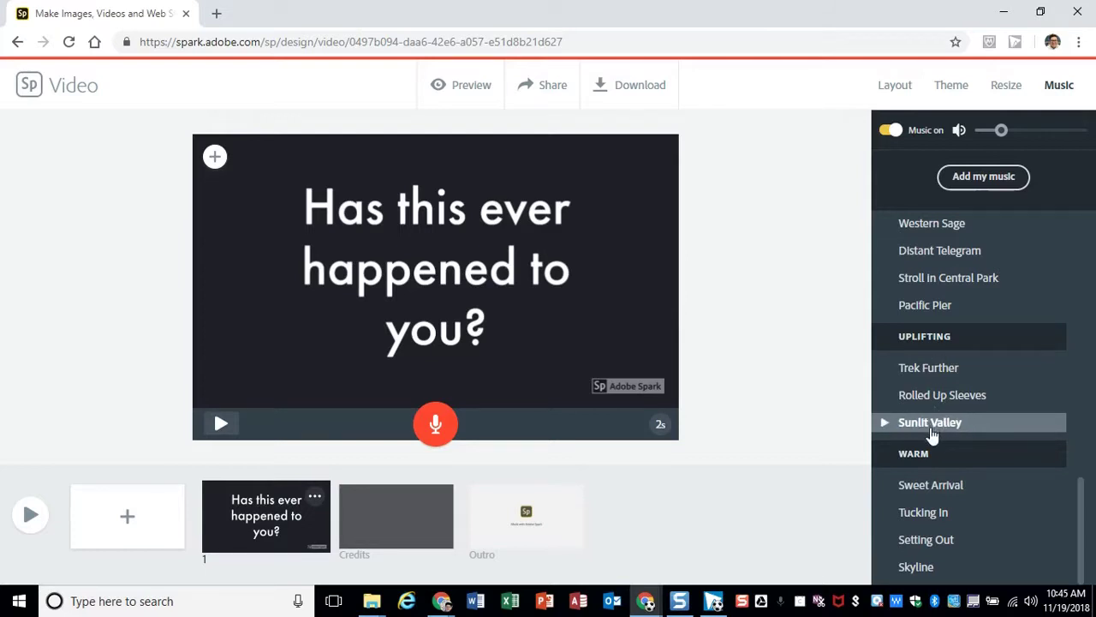
{"action": "triple_click", "coordinate": [952, 419]}
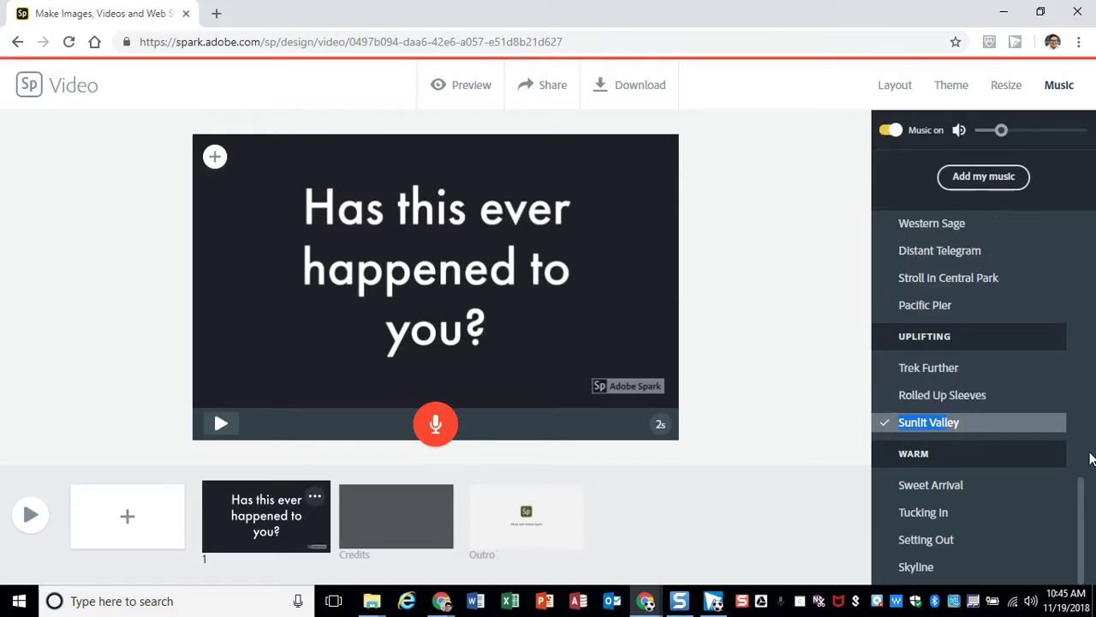
{"action": "scroll", "coordinate": [1084, 505], "scroll_direction": "up", "scroll_amount": 1}
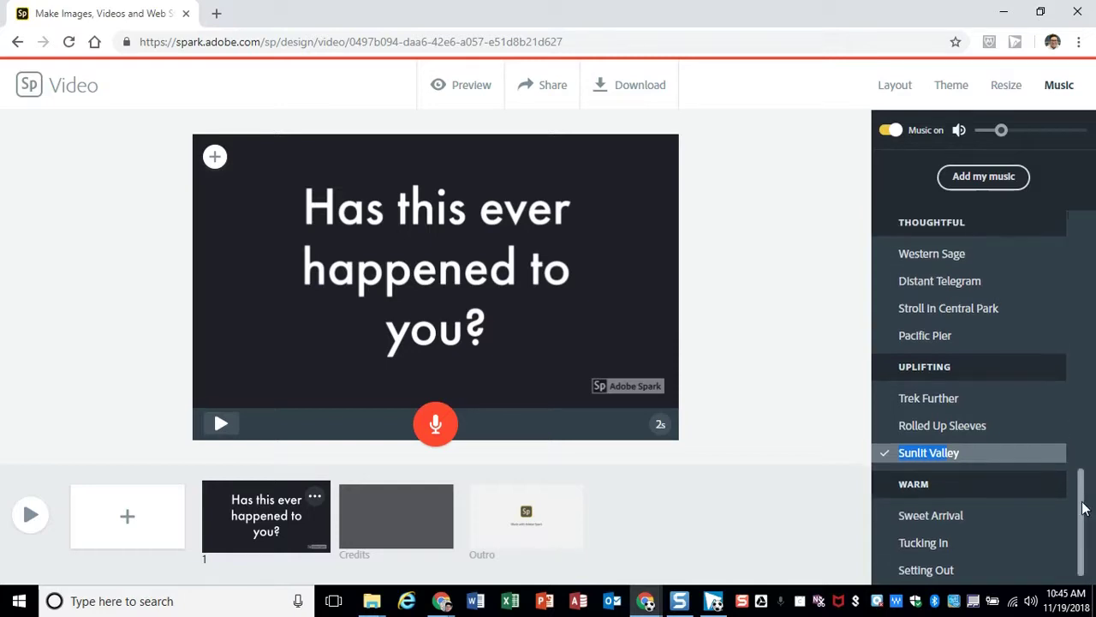
{"action": "scroll", "coordinate": [1081, 507], "scroll_direction": "up", "scroll_amount": 1}
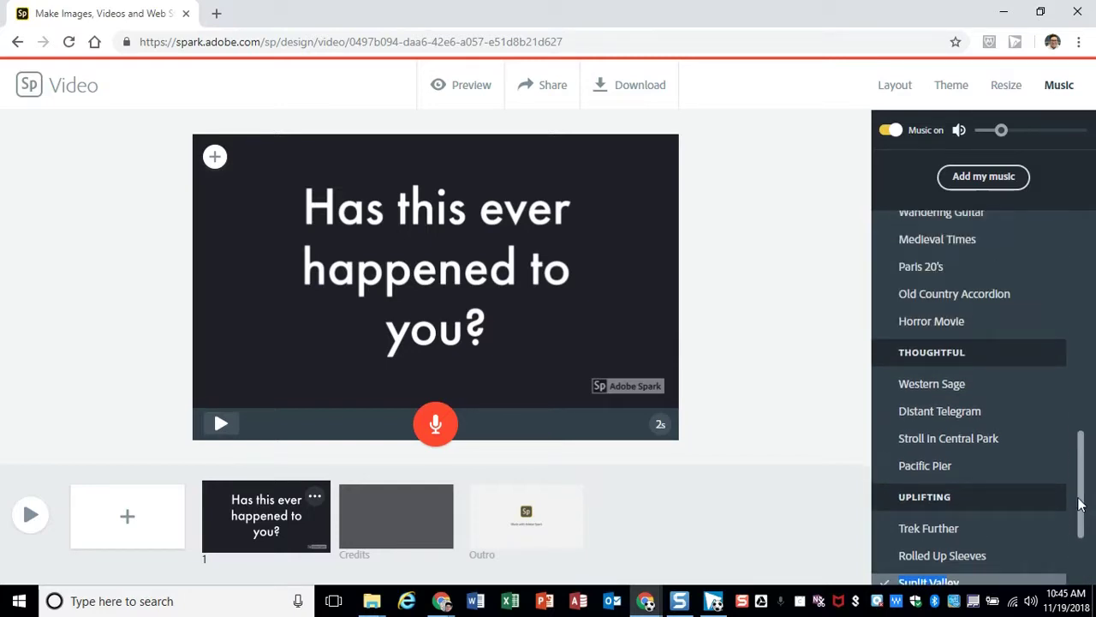
{"action": "scroll", "coordinate": [1081, 506], "scroll_direction": "up", "scroll_amount": 1}
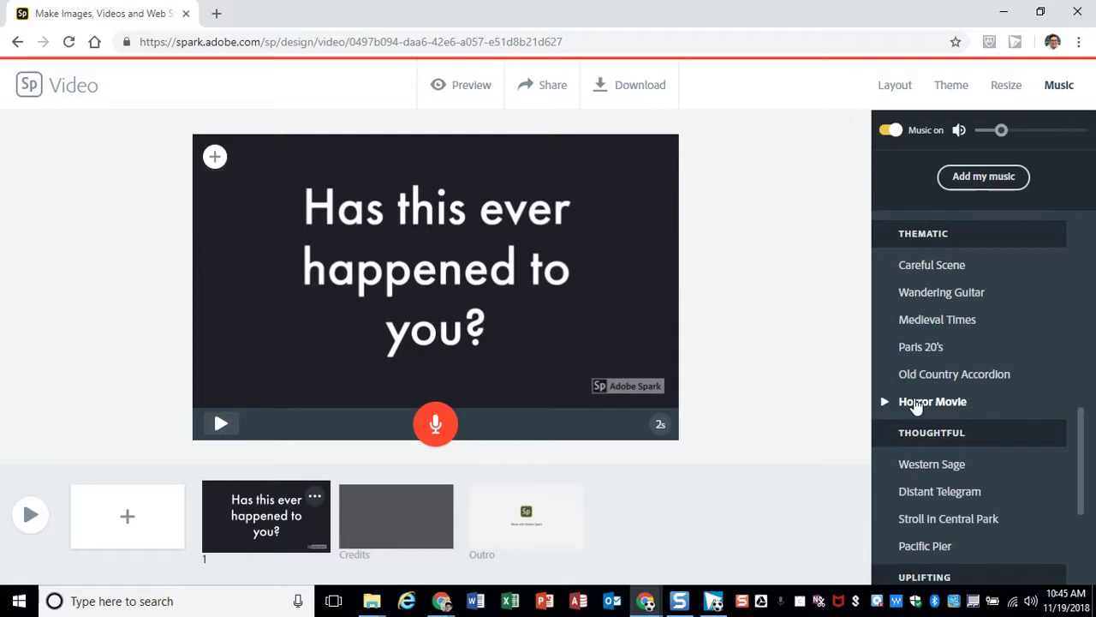
{"action": "left_click", "coordinate": [916, 402]}
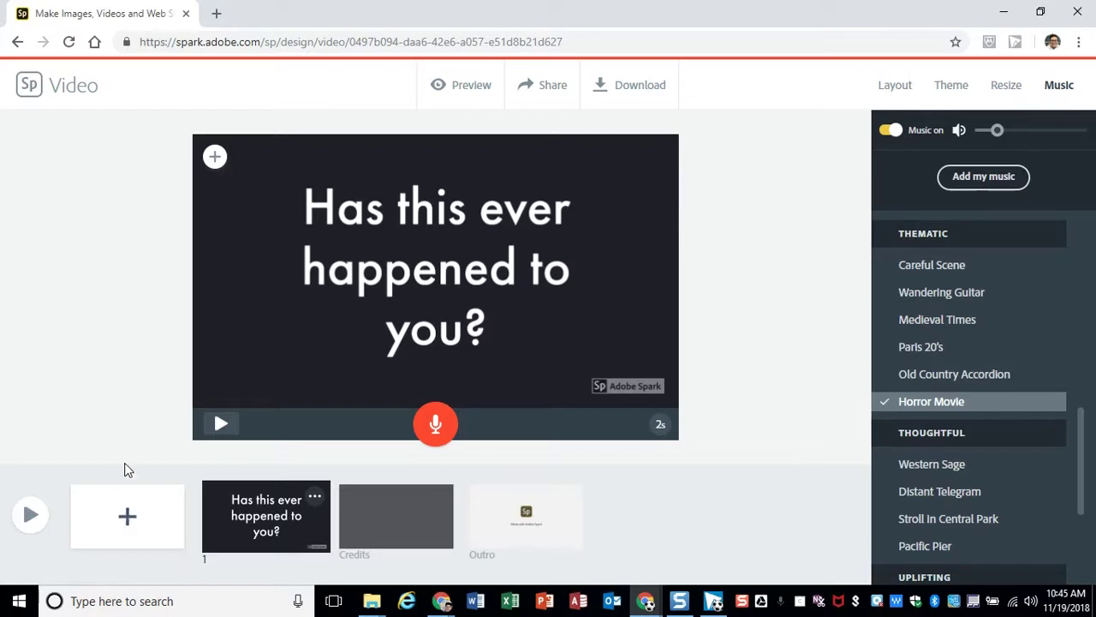
Step: Add a second slide and load the video IMG_4025.MOV from the connected iPhone's DCIM\104APPLE folder
{"action": "left_click", "coordinate": [127, 518]}
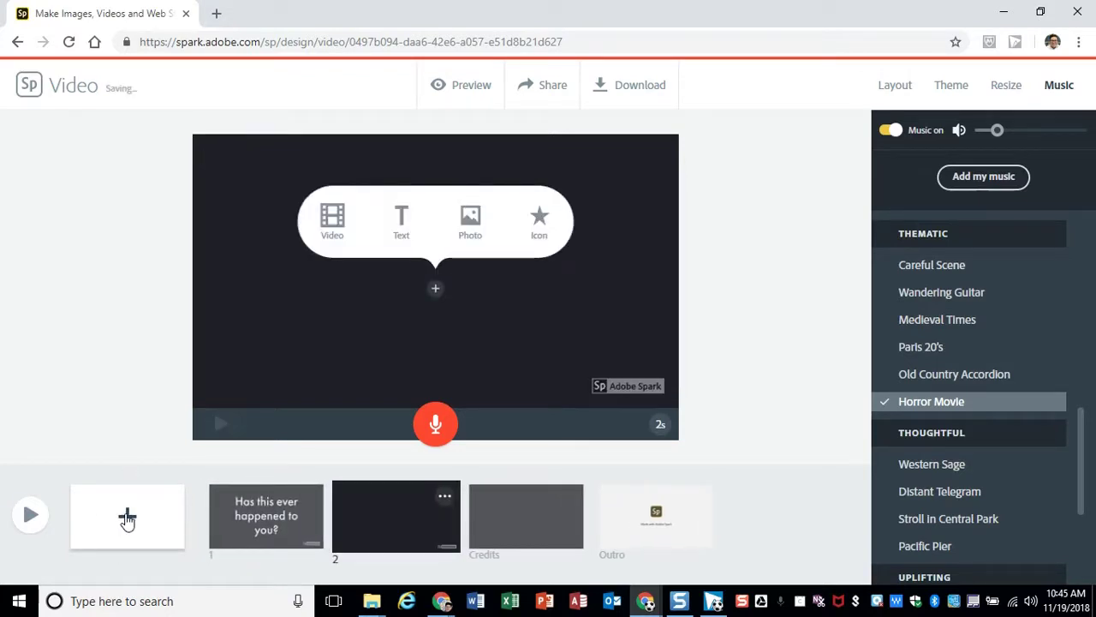
{"action": "left_click", "coordinate": [332, 219]}
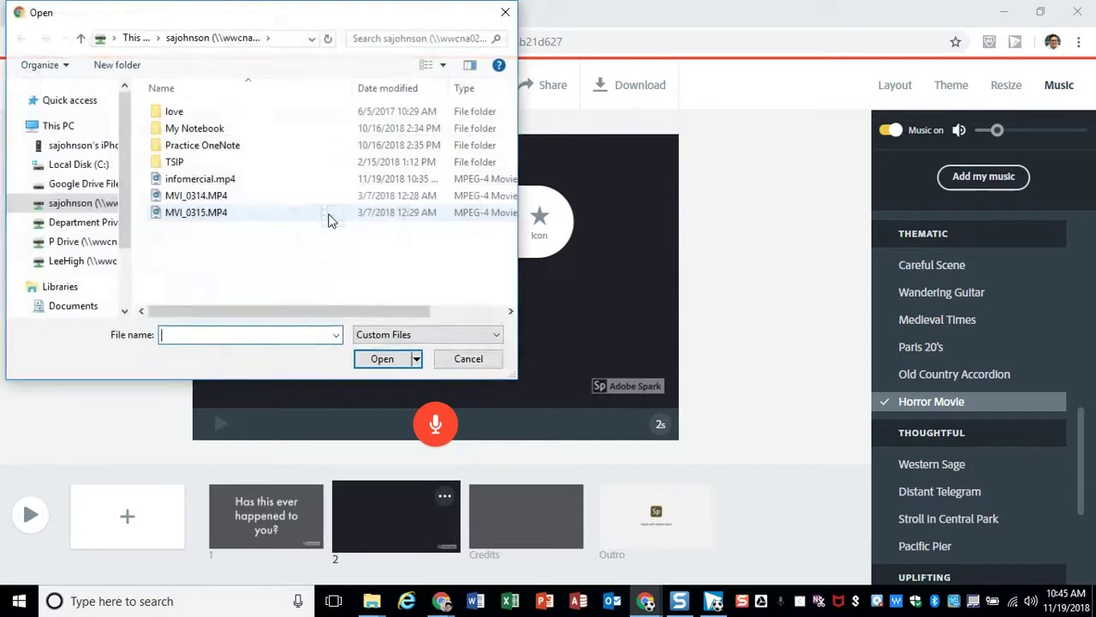
{"action": "left_click", "coordinate": [61, 145]}
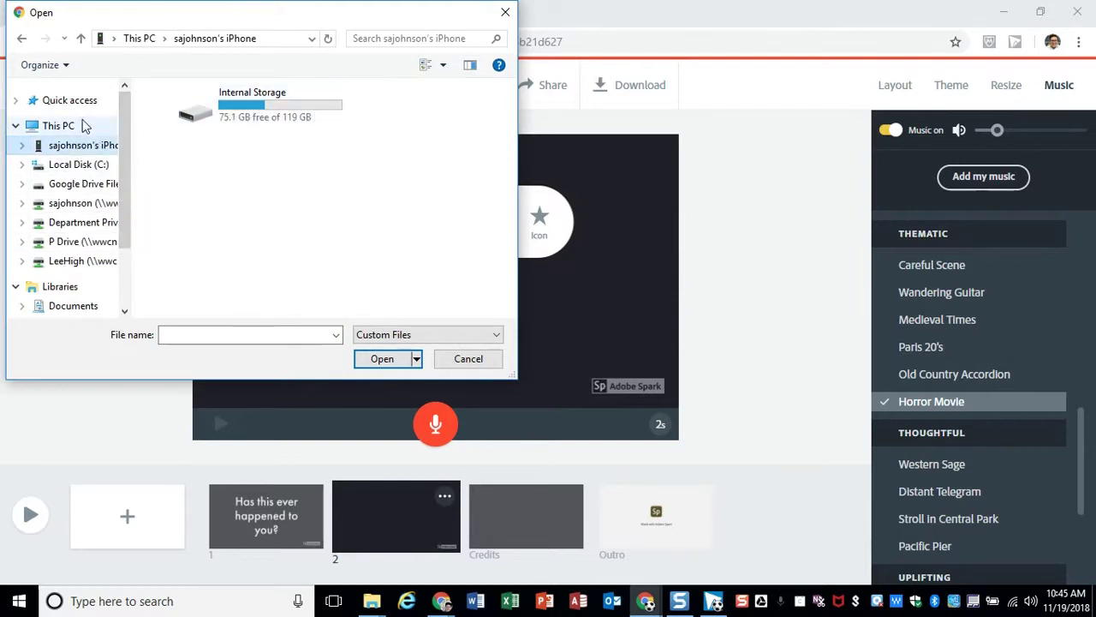
{"action": "double_click", "coordinate": [262, 112]}
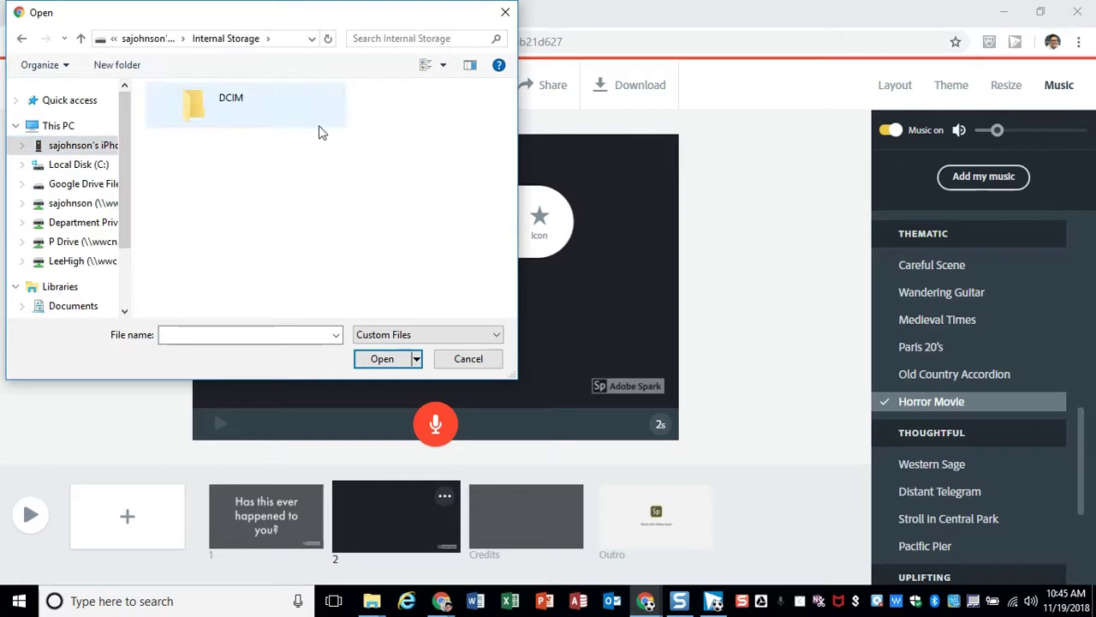
{"action": "double_click", "coordinate": [214, 104]}
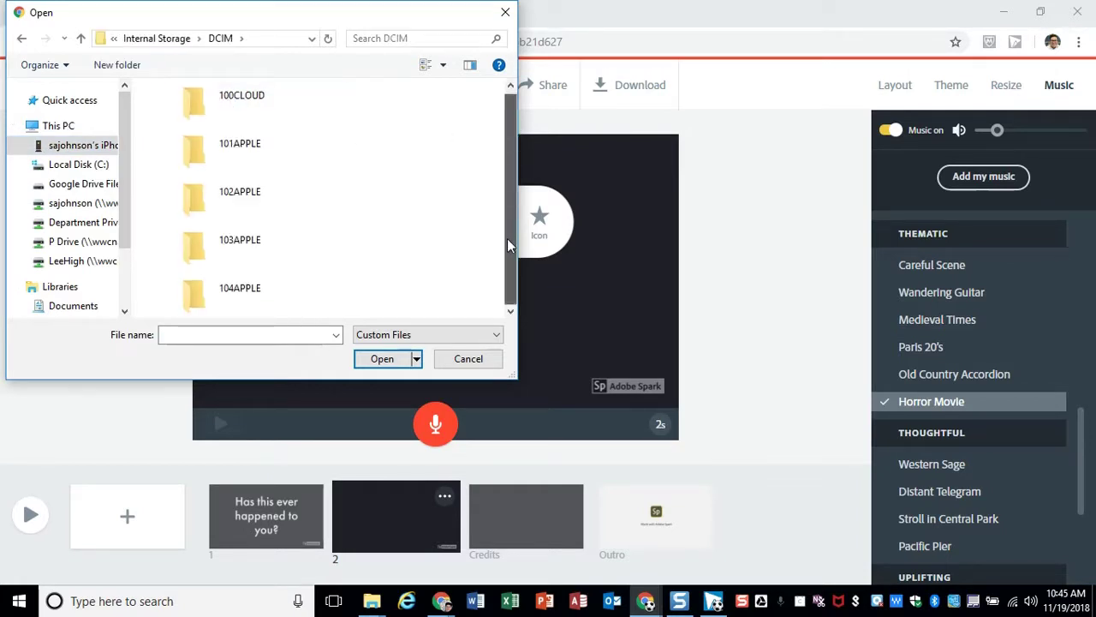
{"action": "double_click", "coordinate": [219, 286]}
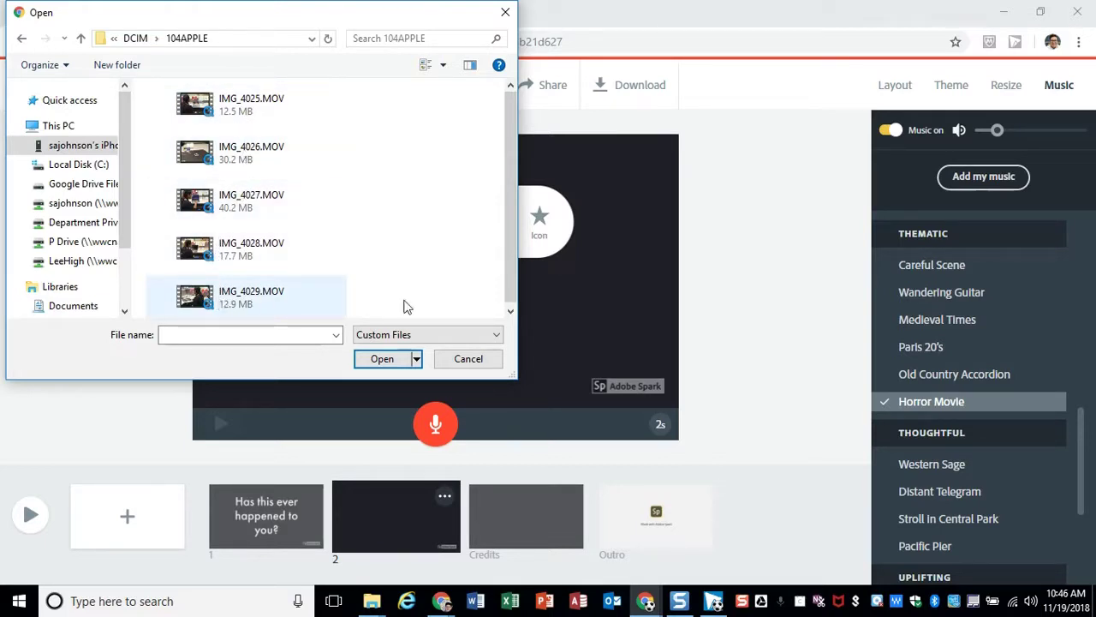
{"action": "left_click", "coordinate": [269, 112]}
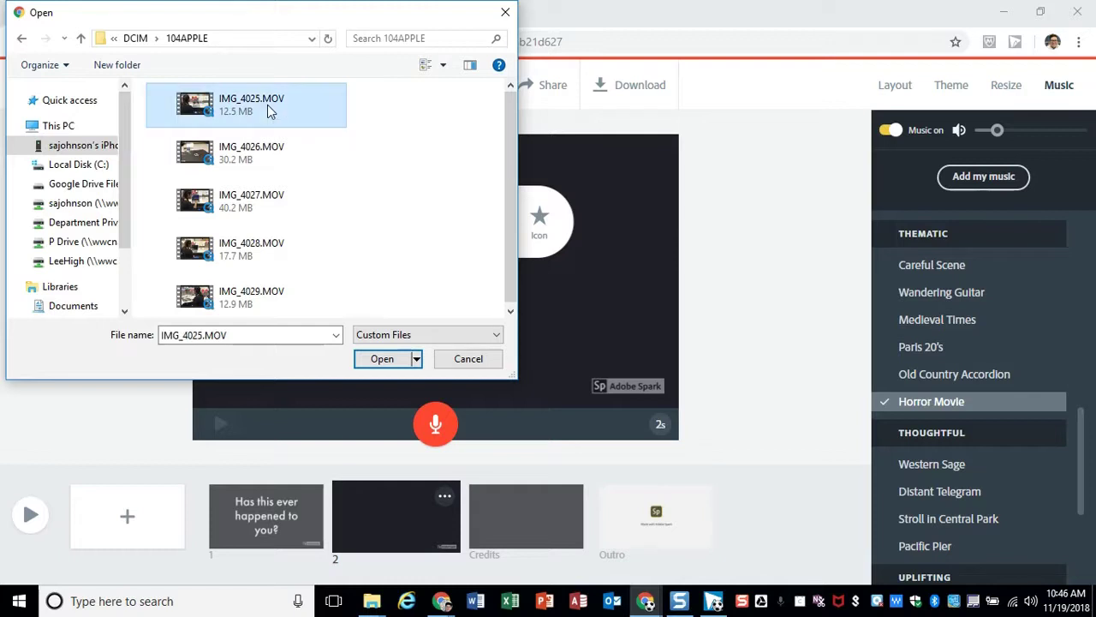
{"action": "double_click", "coordinate": [269, 112]}
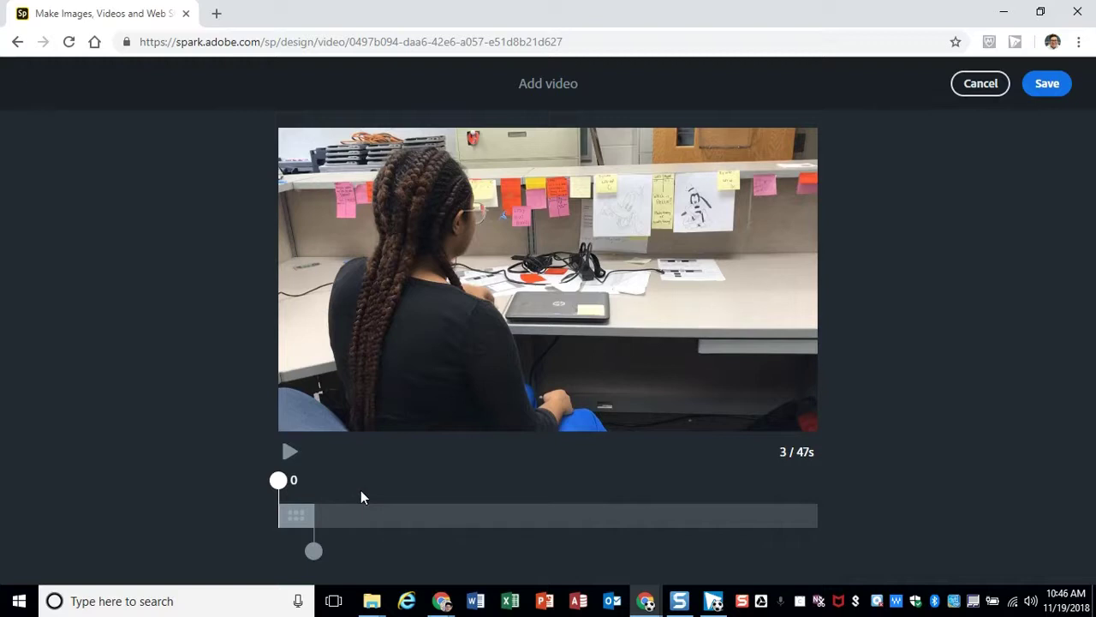
Step: Trim the imported video clip to its first 5 seconds, save it to the second slide and play it back
{"action": "left_click", "coordinate": [289, 454]}
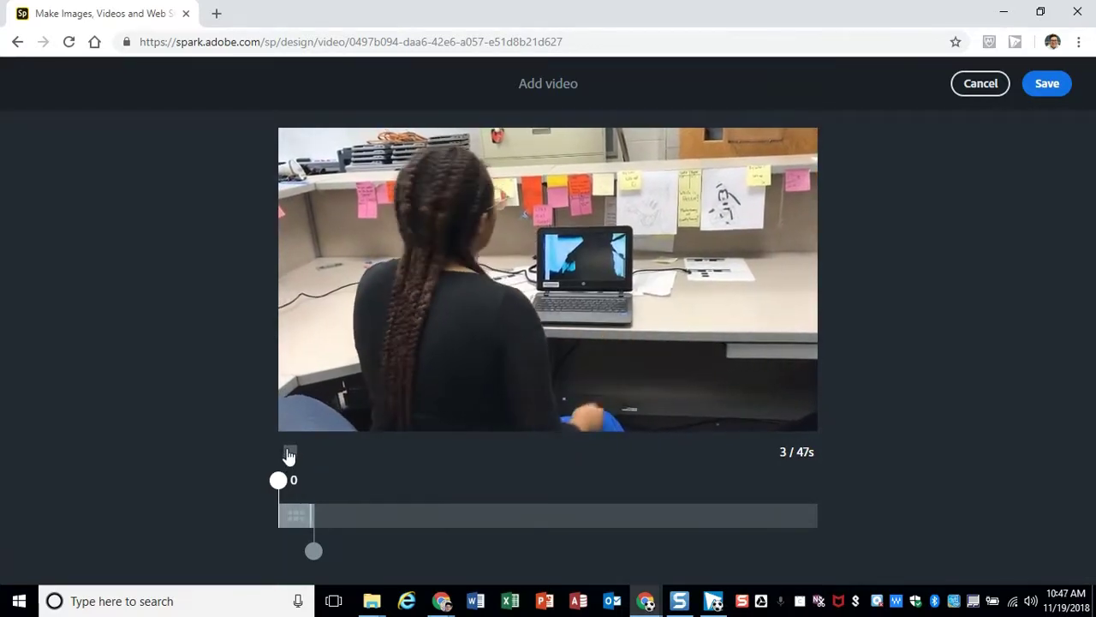
{"action": "mouse_move", "coordinate": [315, 552]}
{"action": "left_mouse_down"}
{"action": "mouse_move", "coordinate": [343, 551]}
{"action": "mouse_move", "coordinate": [328, 549]}
{"action": "mouse_move", "coordinate": [338, 543]}
{"action": "left_mouse_up"}
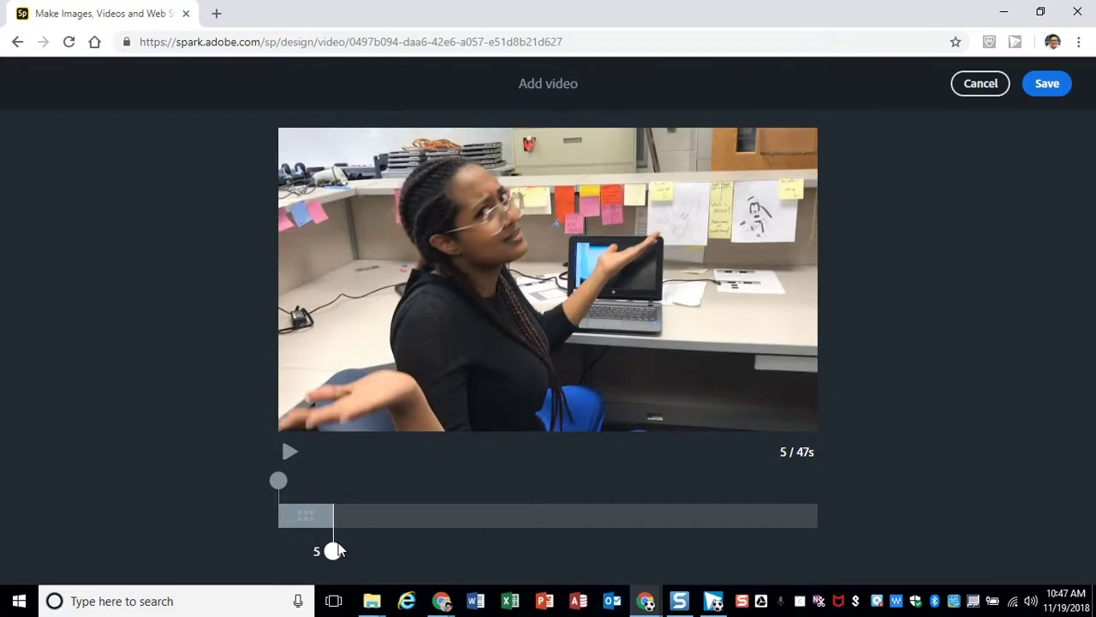
{"action": "left_click", "coordinate": [289, 454]}
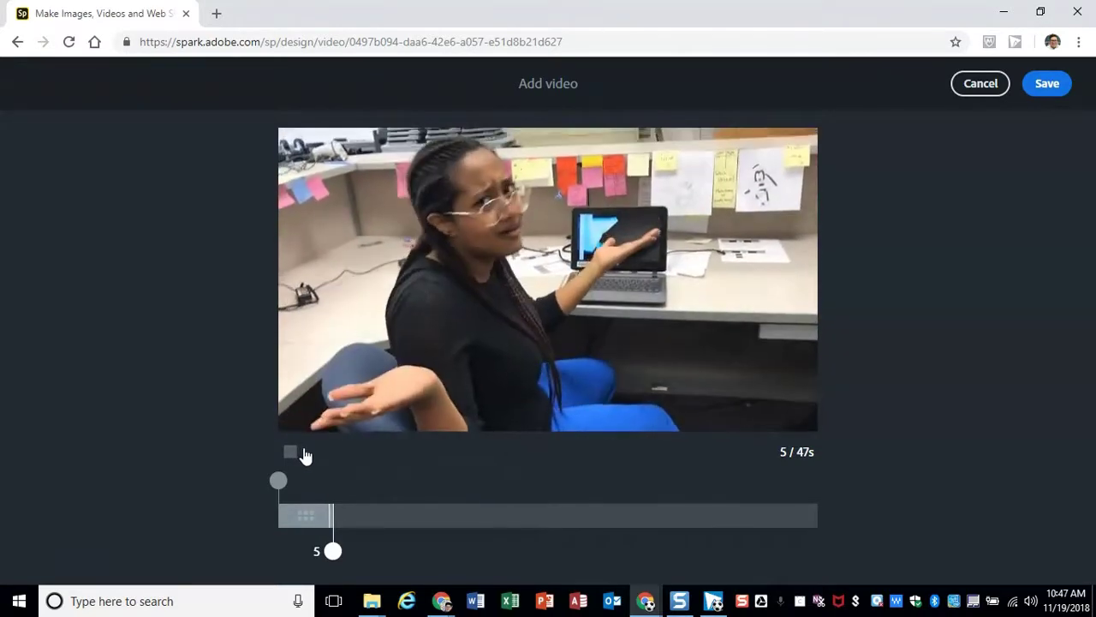
{"action": "left_click", "coordinate": [1048, 84]}
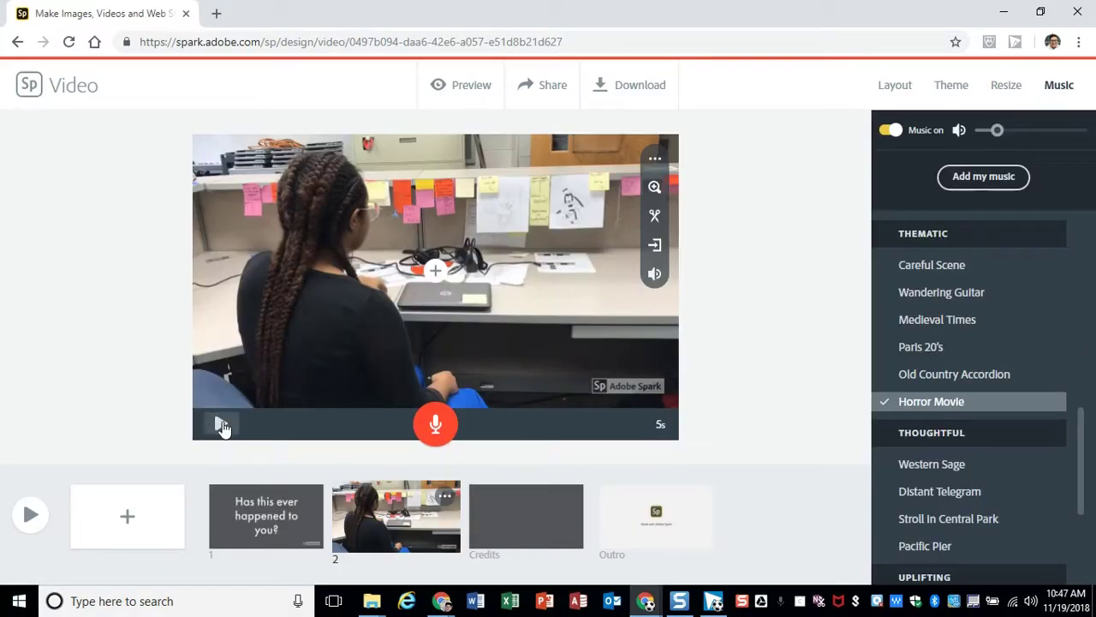
{"action": "left_click", "coordinate": [221, 424]}
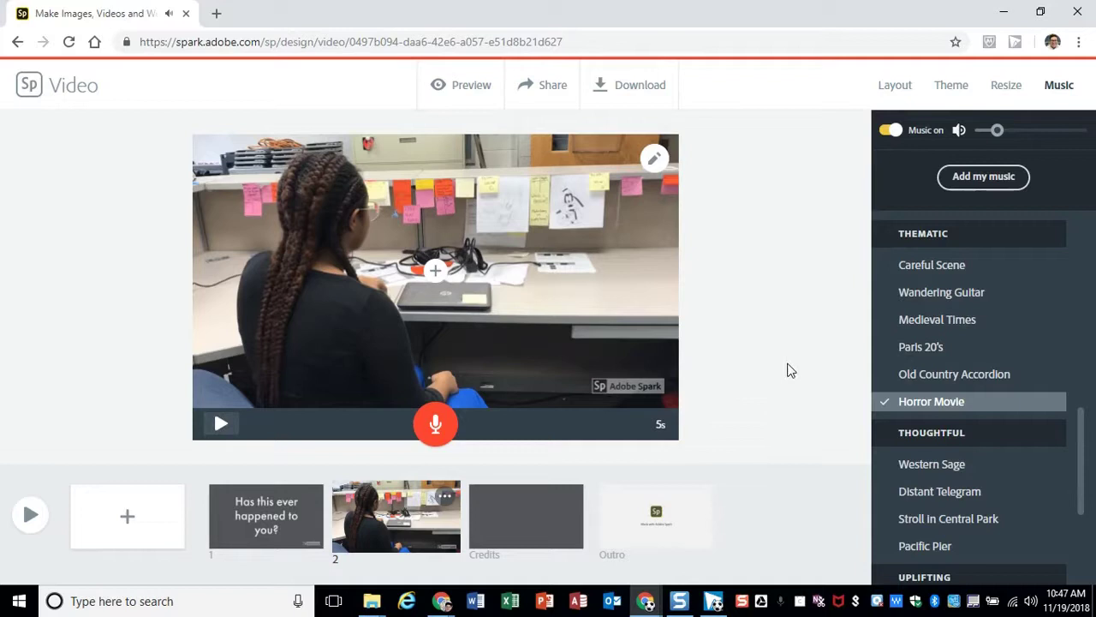
Step: Set the first slide's duration to 4 seconds and preview the whole video
{"action": "left_click", "coordinate": [252, 502]}
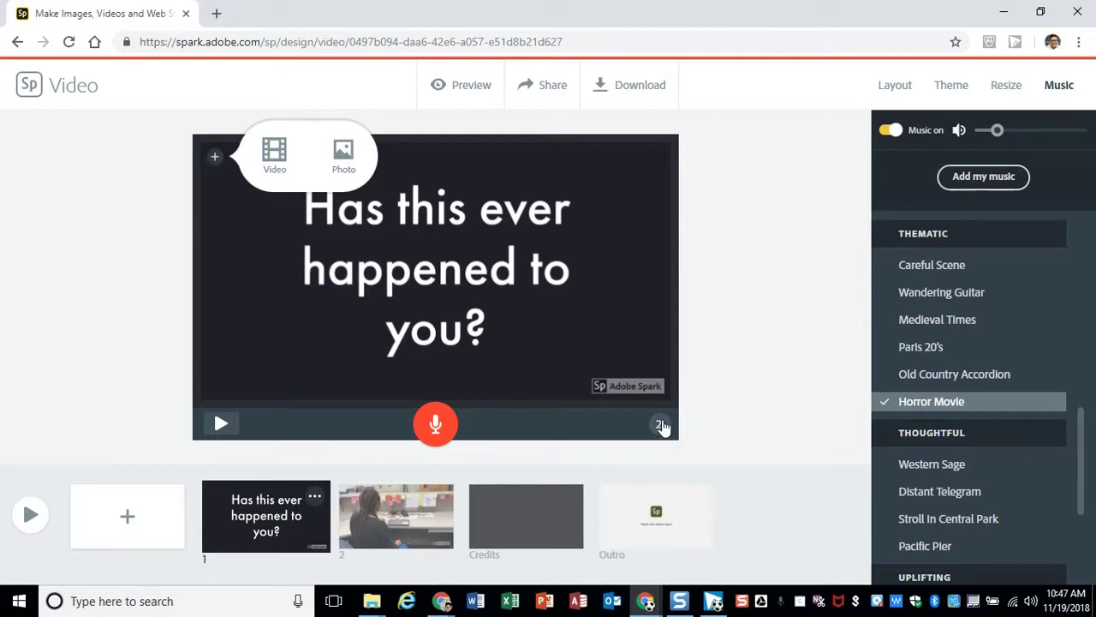
{"action": "mouse_move", "coordinate": [661, 429]}
{"action": "left_click_drag", "start_coordinate": [587, 428], "coordinate": [594, 434]}
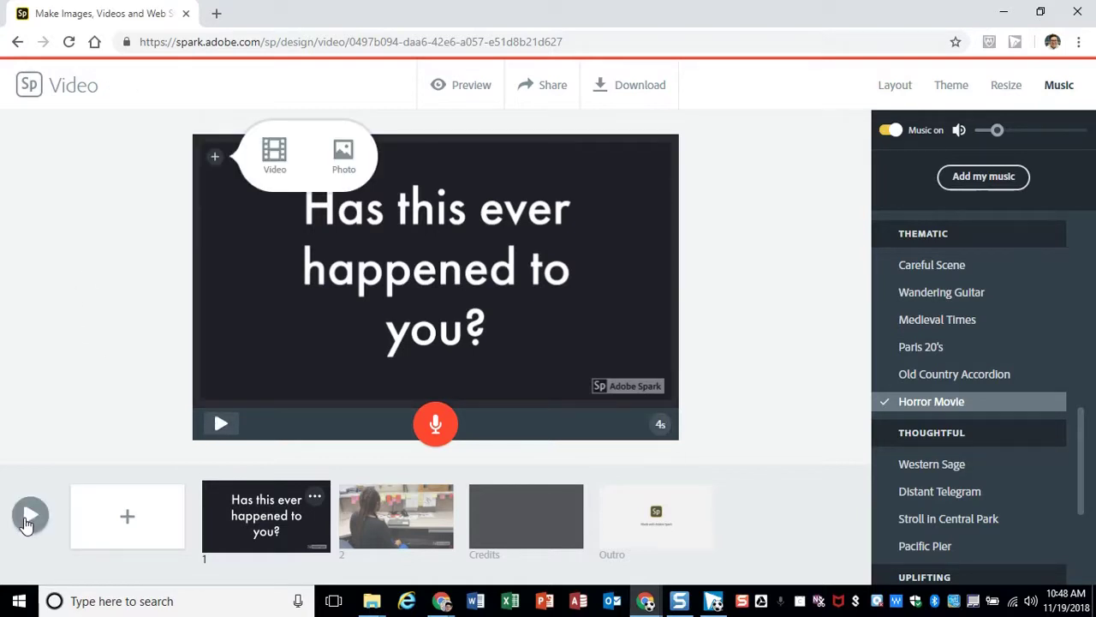
{"action": "left_click", "coordinate": [28, 518]}
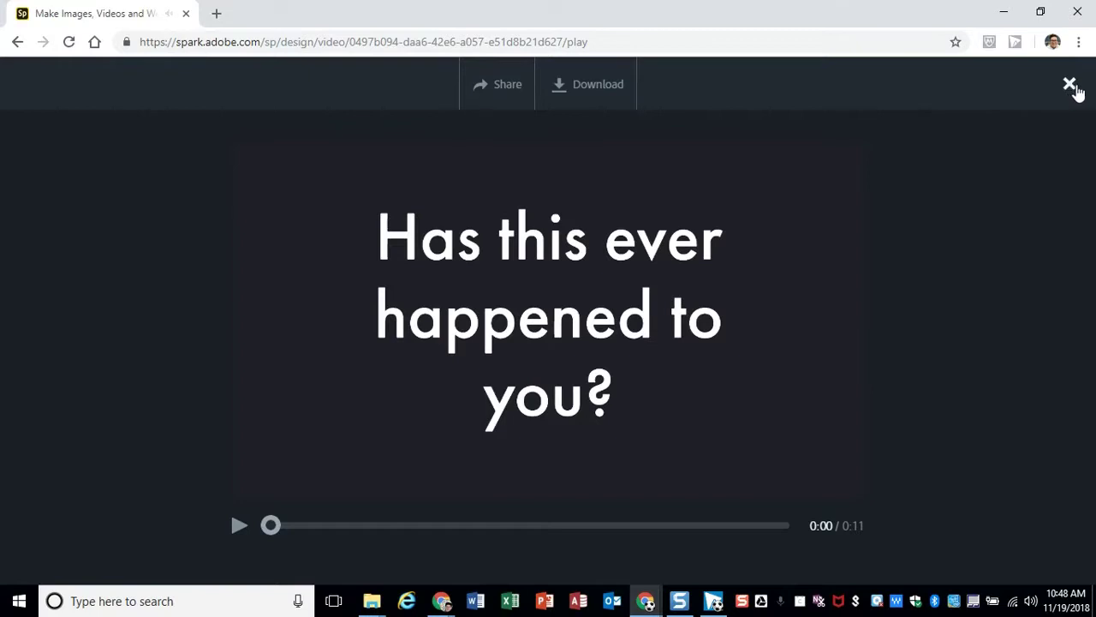
{"action": "left_click", "coordinate": [1070, 86]}
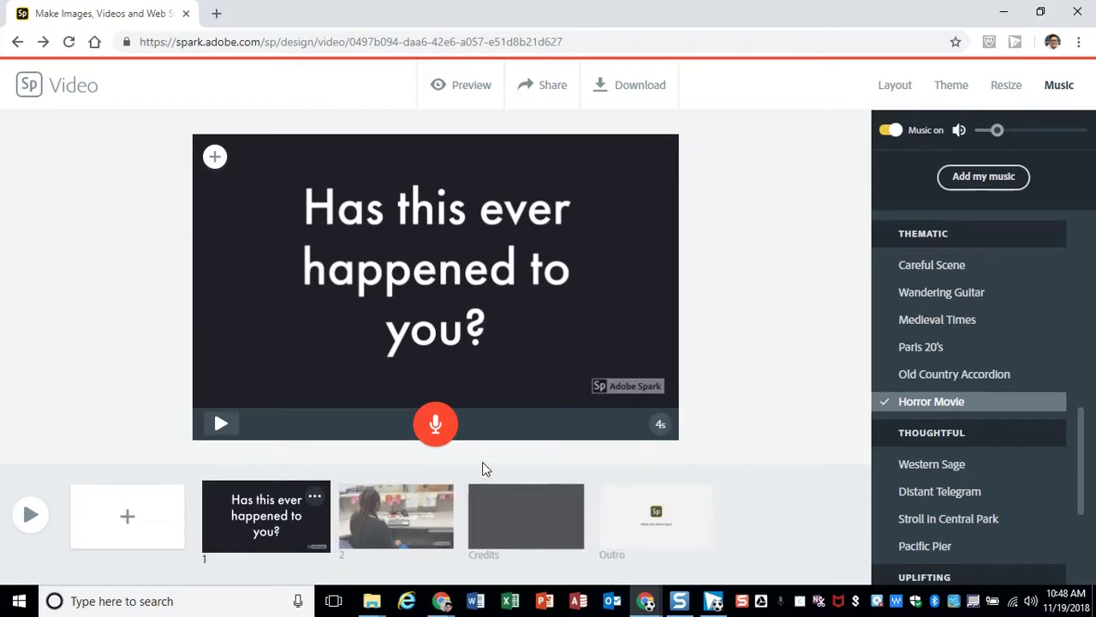
Step: Add a blank slide and move it behind the video slide as slide 3
{"action": "left_click", "coordinate": [133, 529]}
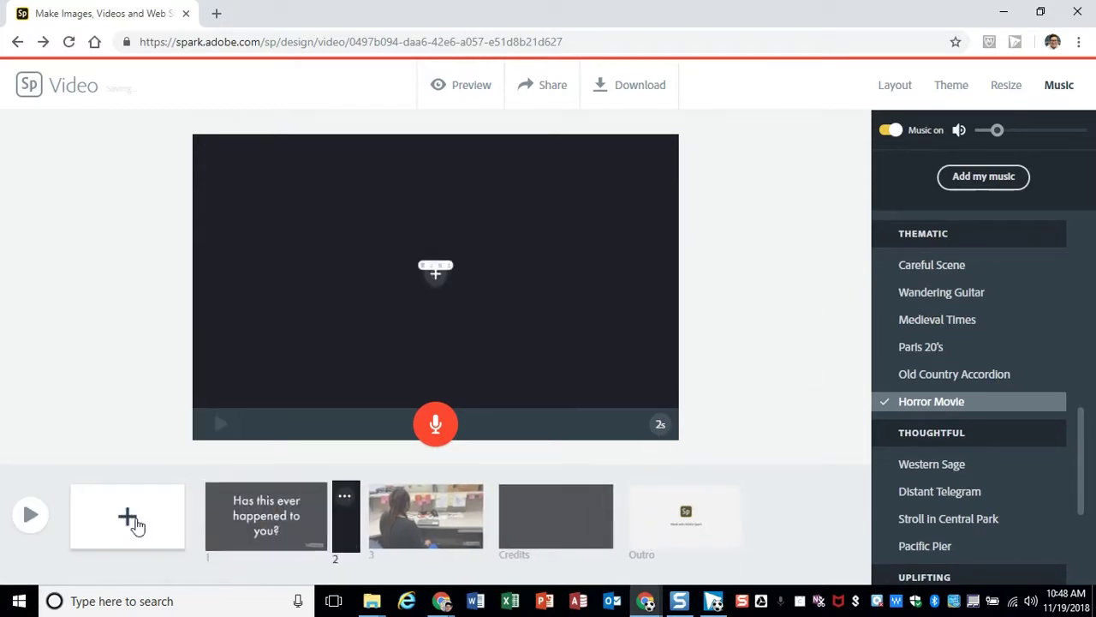
{"action": "left_click_drag", "start_coordinate": [382, 525], "coordinate": [524, 520]}
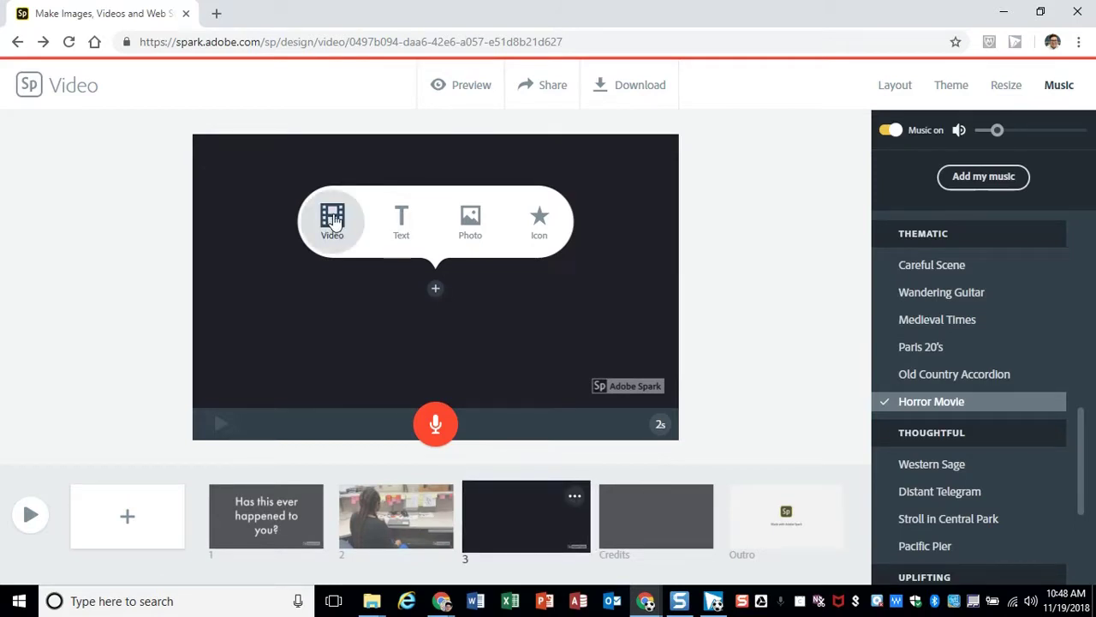
{"action": "left_click", "coordinate": [332, 219]}
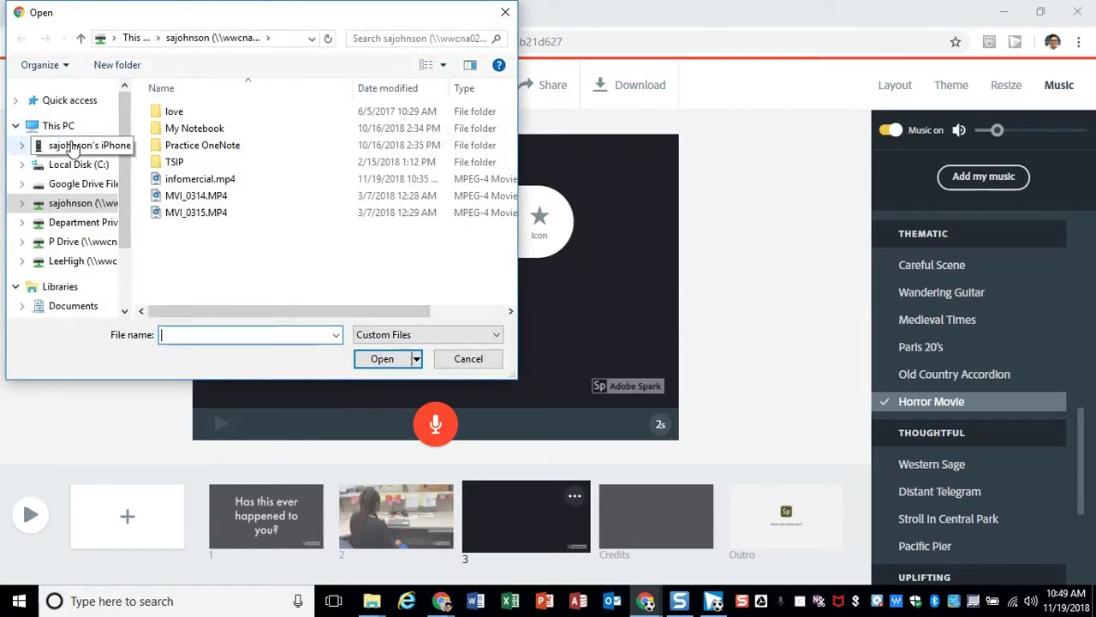
{"action": "left_click", "coordinate": [74, 147]}
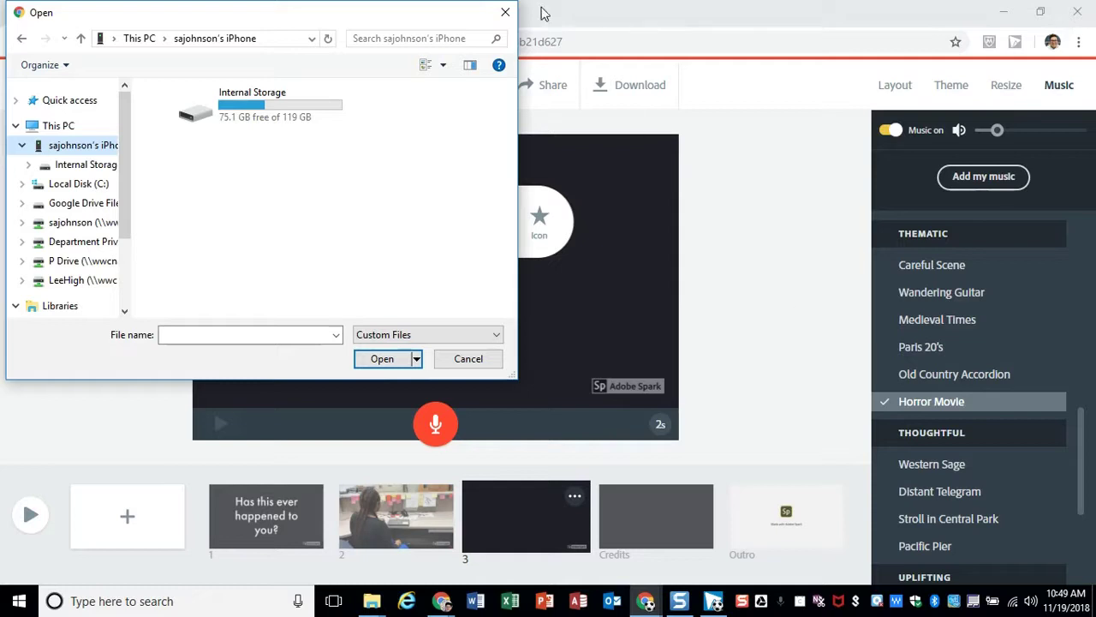
{"action": "left_click", "coordinate": [504, 13]}
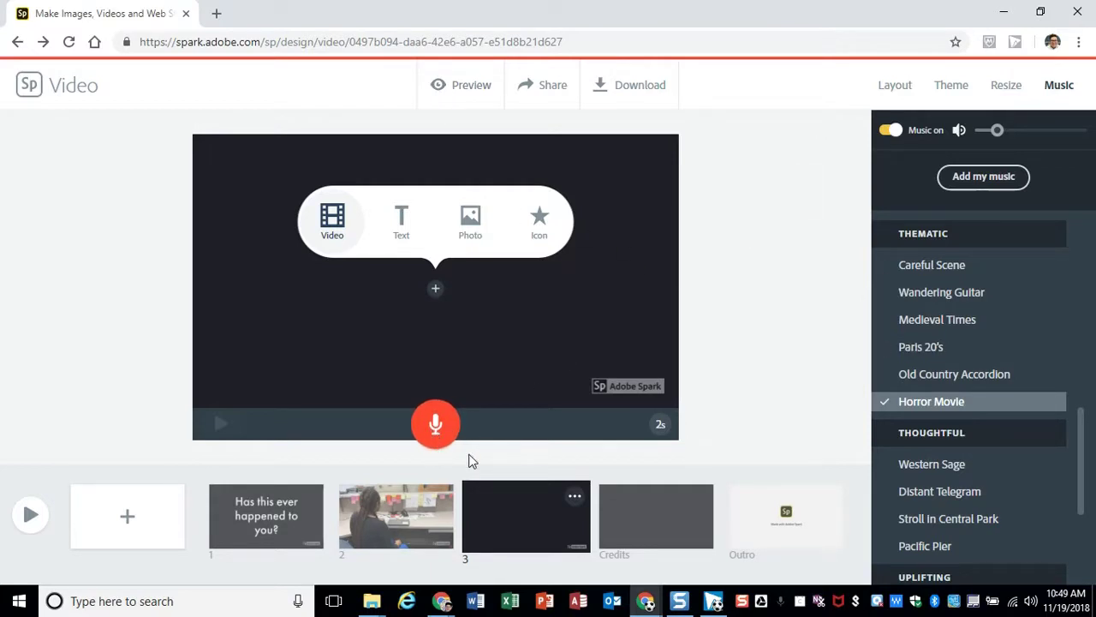
{"action": "left_click", "coordinate": [802, 283]}
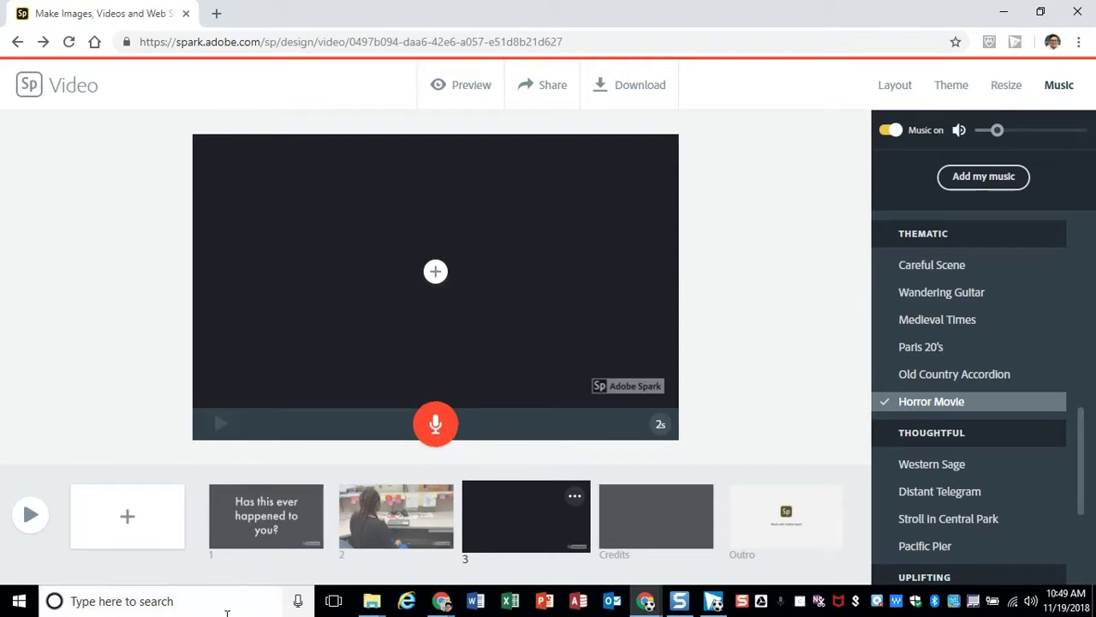
Step: Allow microphone access, record a voice narration for the first slide and play it back
{"action": "left_click", "coordinate": [227, 508]}
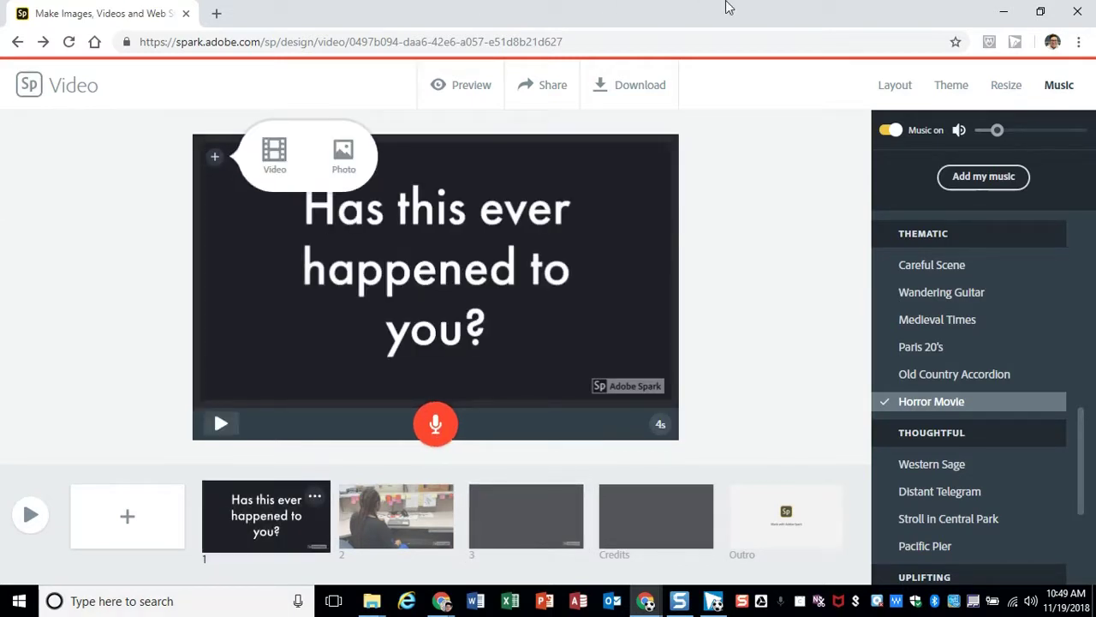
{"action": "left_click", "coordinate": [435, 423]}
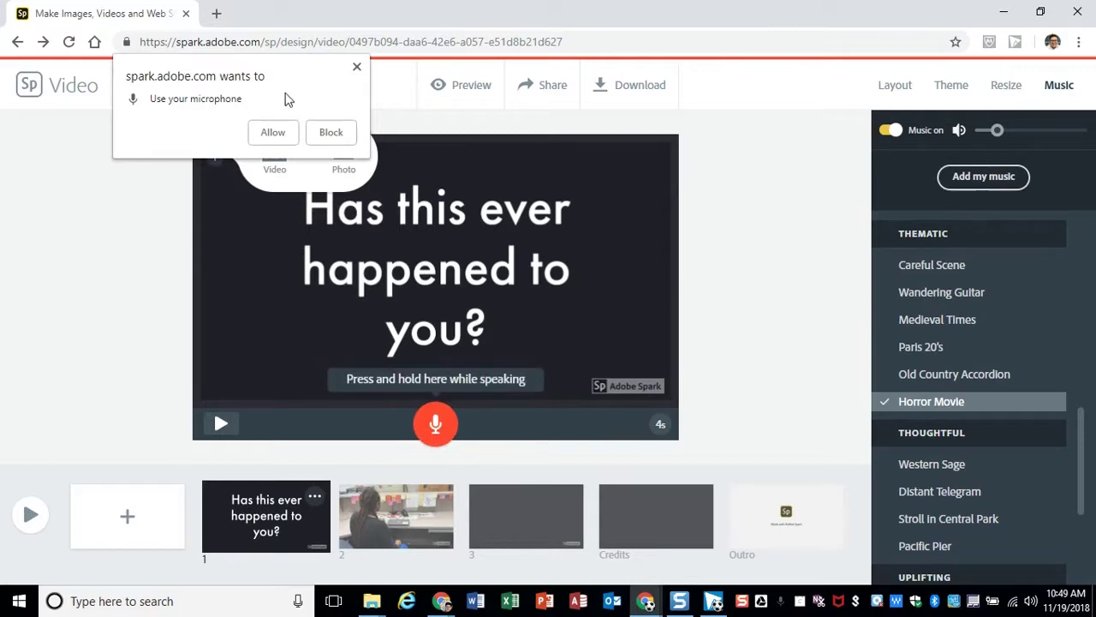
{"action": "left_click", "coordinate": [272, 133]}
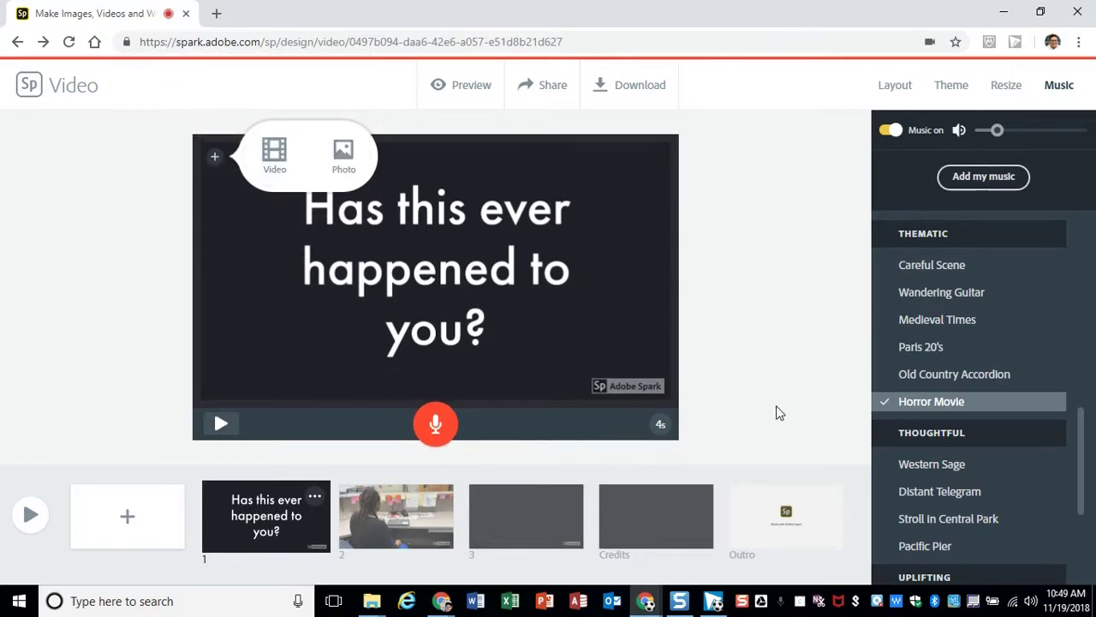
{"action": "left_click_drag", "start_coordinate": [437, 430], "coordinate": [437, 433]}
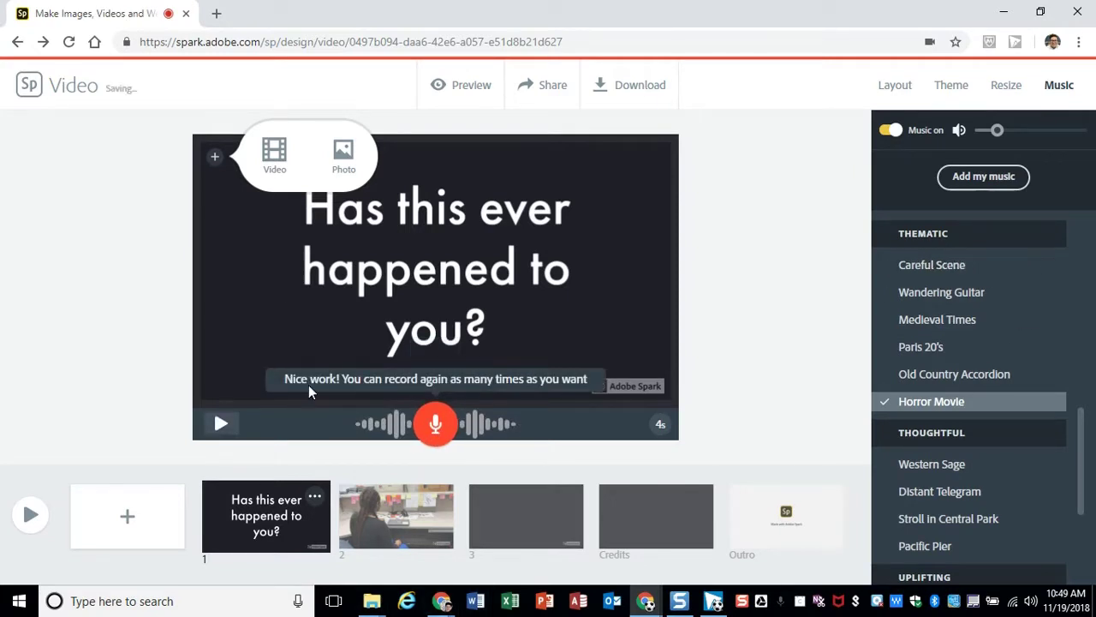
{"action": "left_click", "coordinate": [221, 426]}
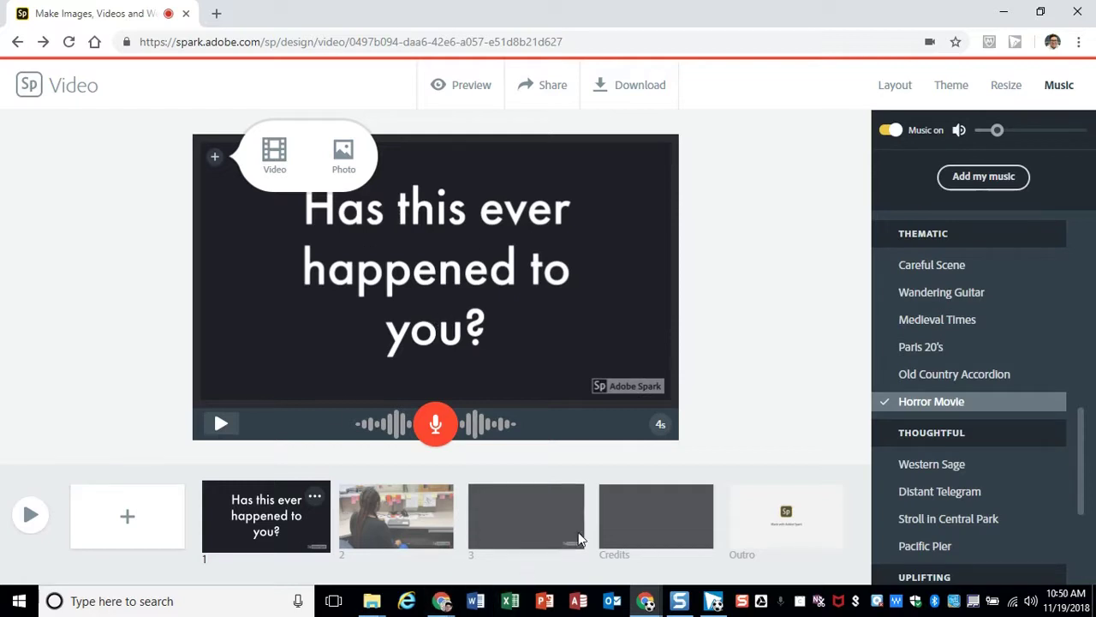
Step: Record a voice narration over the video clip on the second slide
{"action": "left_click", "coordinate": [384, 520]}
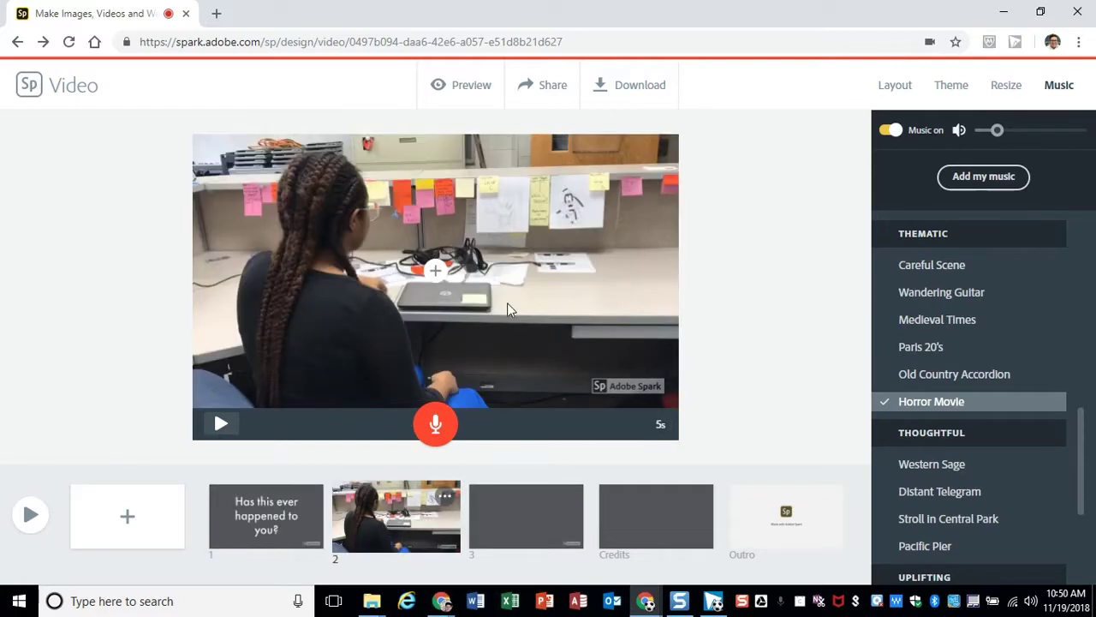
{"action": "left_click", "coordinate": [435, 425]}
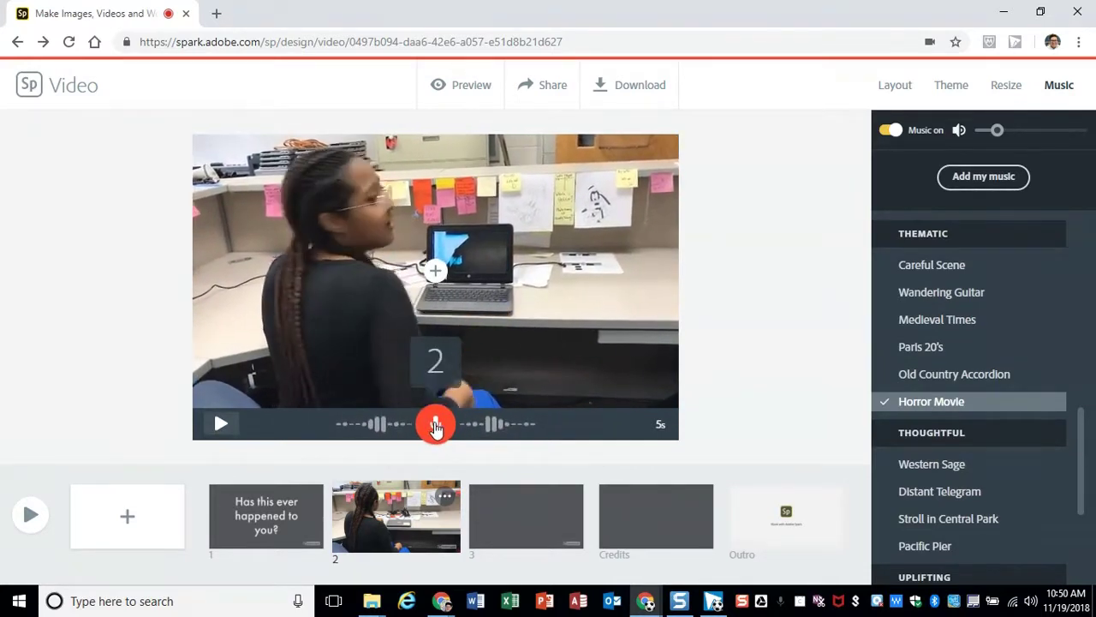
{"action": "left_click_drag", "start_coordinate": [435, 426], "coordinate": [436, 425]}
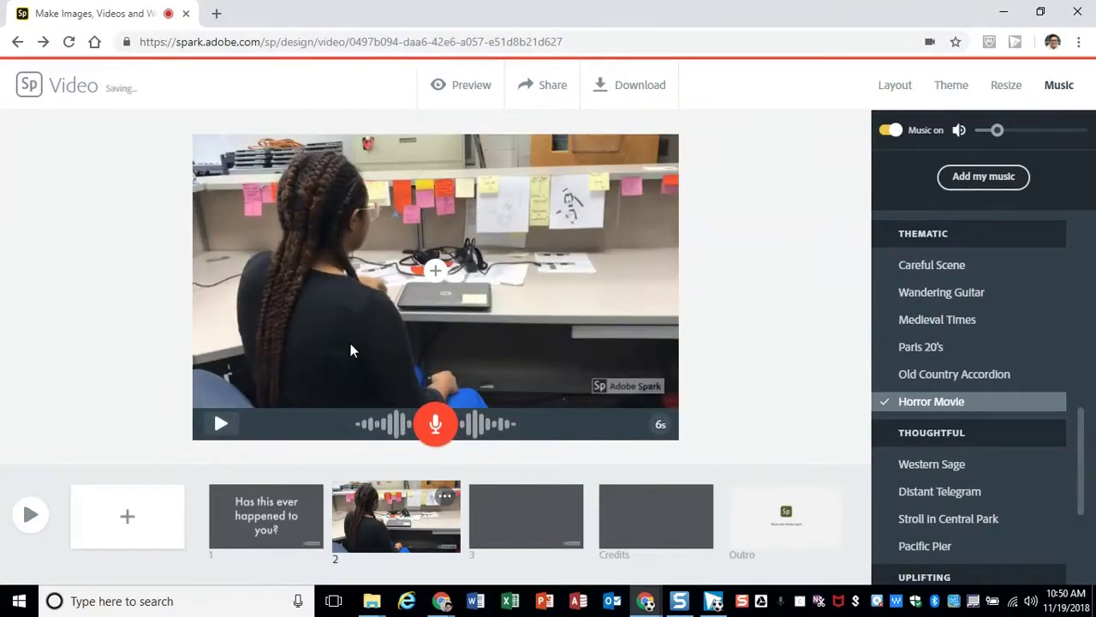
Step: Preview the full video from the first slide with its narration, then close the preview
{"action": "left_click", "coordinate": [266, 516]}
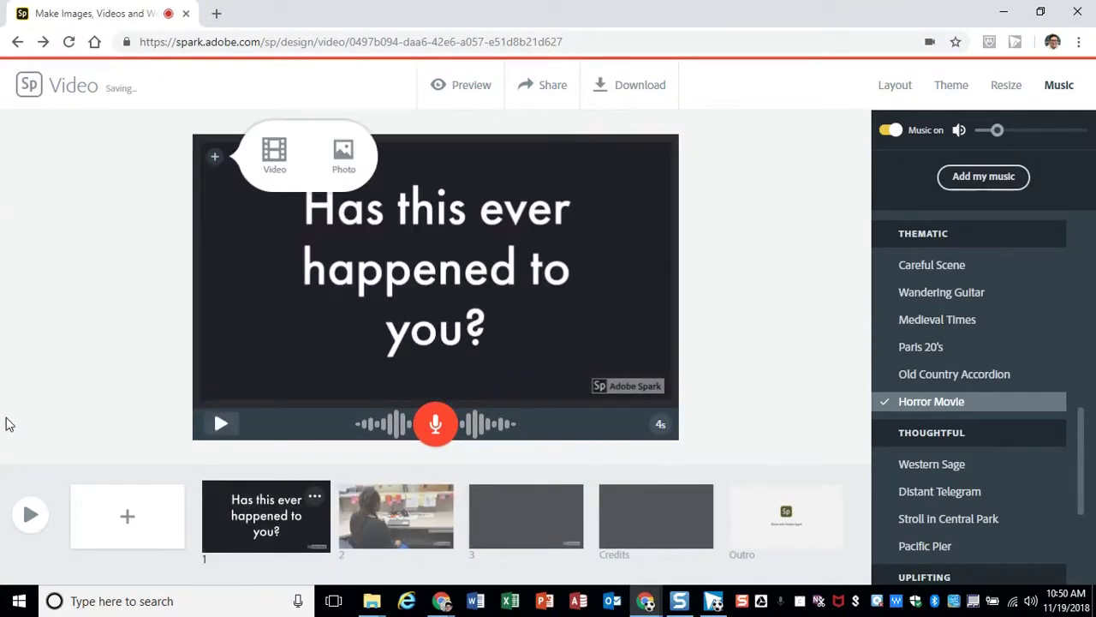
{"action": "left_click", "coordinate": [30, 517]}
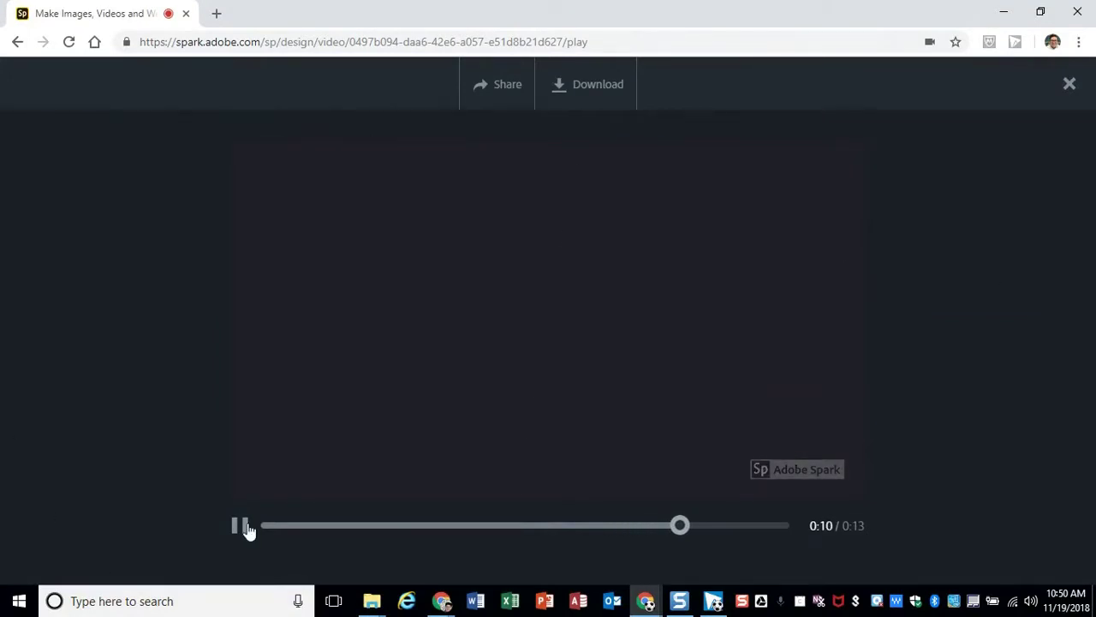
{"action": "left_click", "coordinate": [243, 528]}
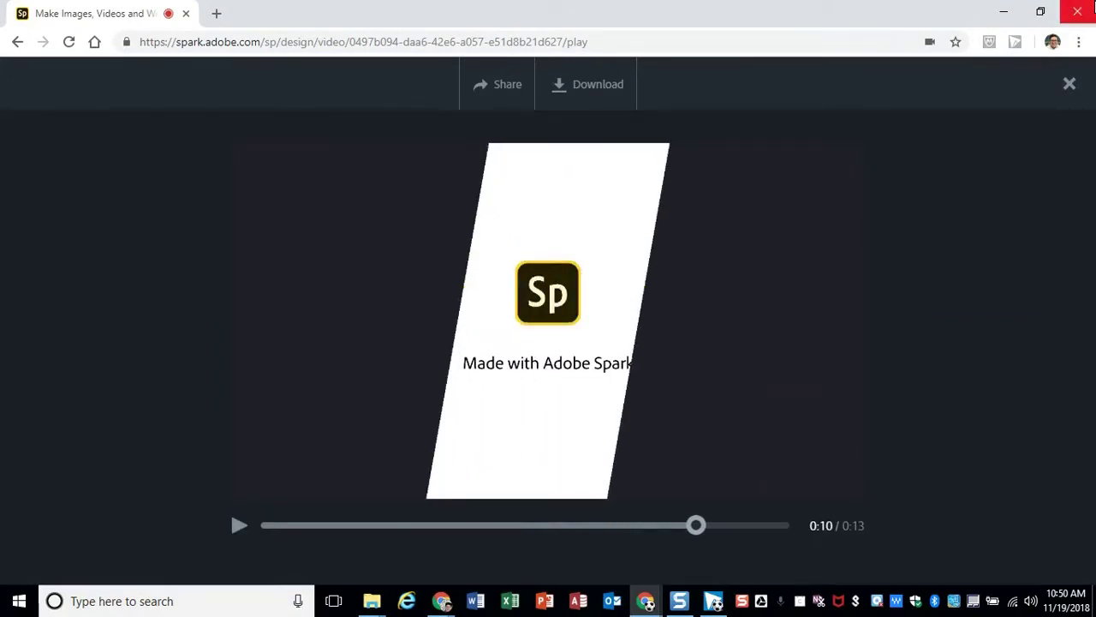
{"action": "left_click", "coordinate": [1069, 83]}
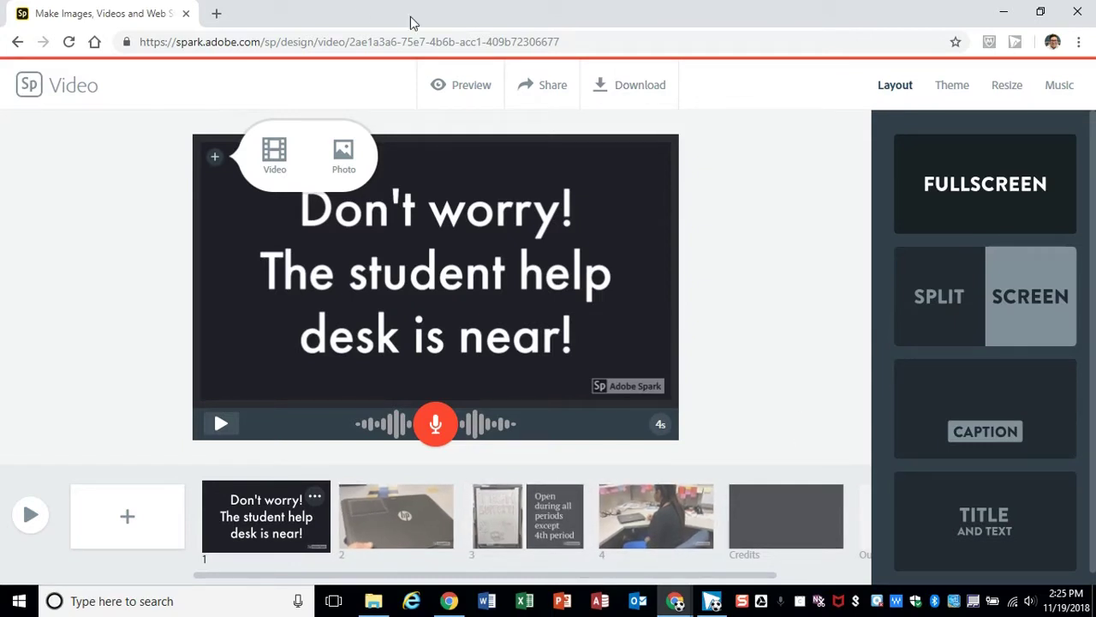
Step: Return to the projects overview and start a new post from scratch in the Square size
{"action": "left_click", "coordinate": [31, 88]}
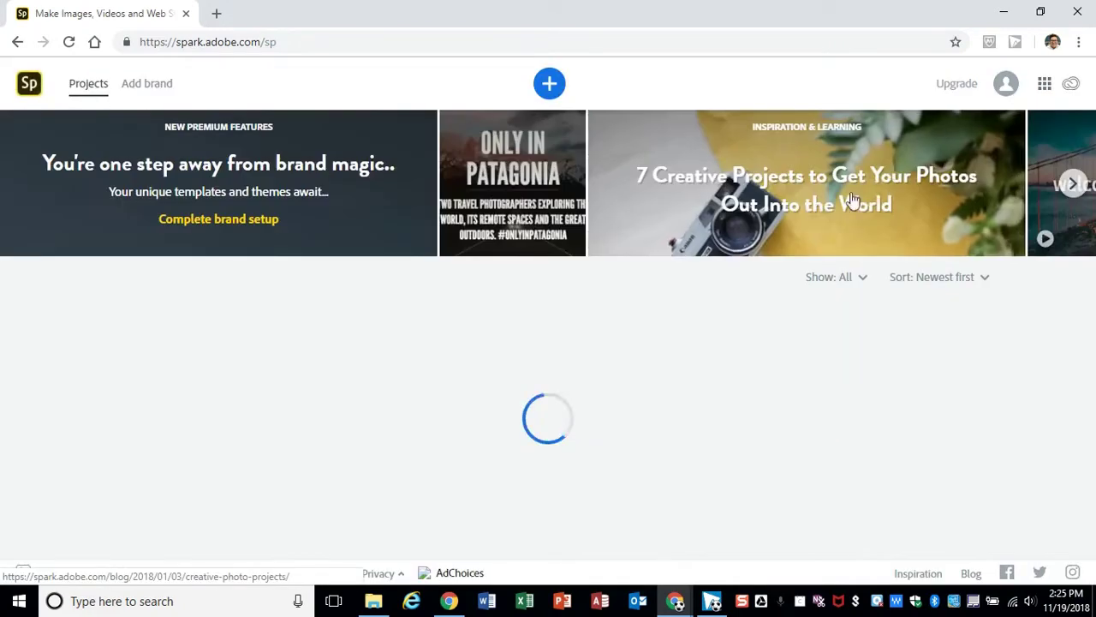
{"action": "left_click", "coordinate": [550, 86]}
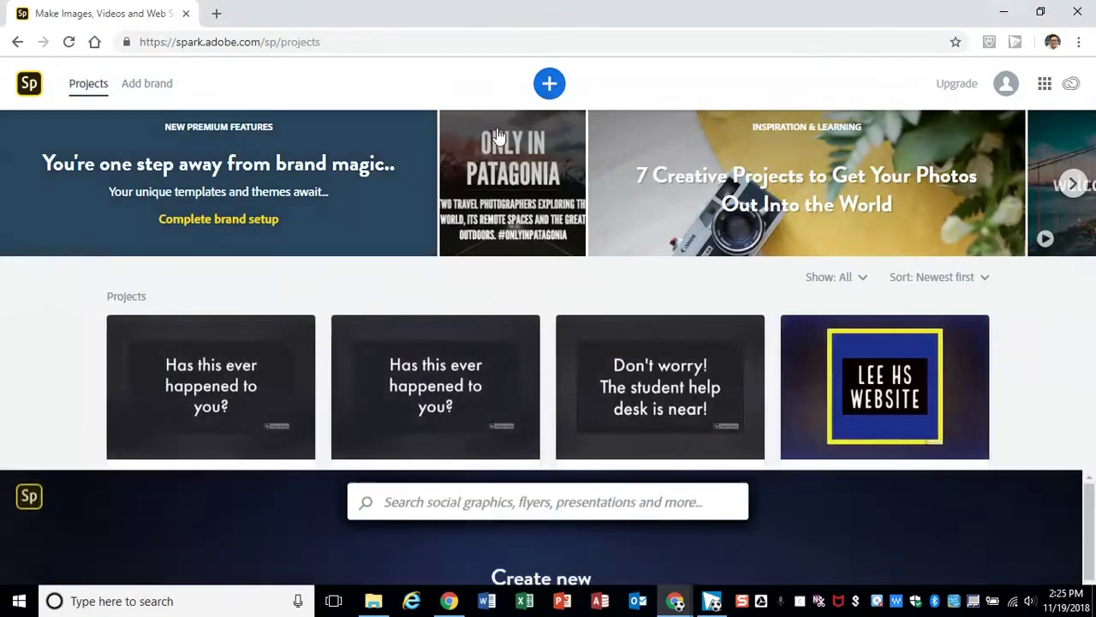
{"action": "left_click", "coordinate": [411, 211]}
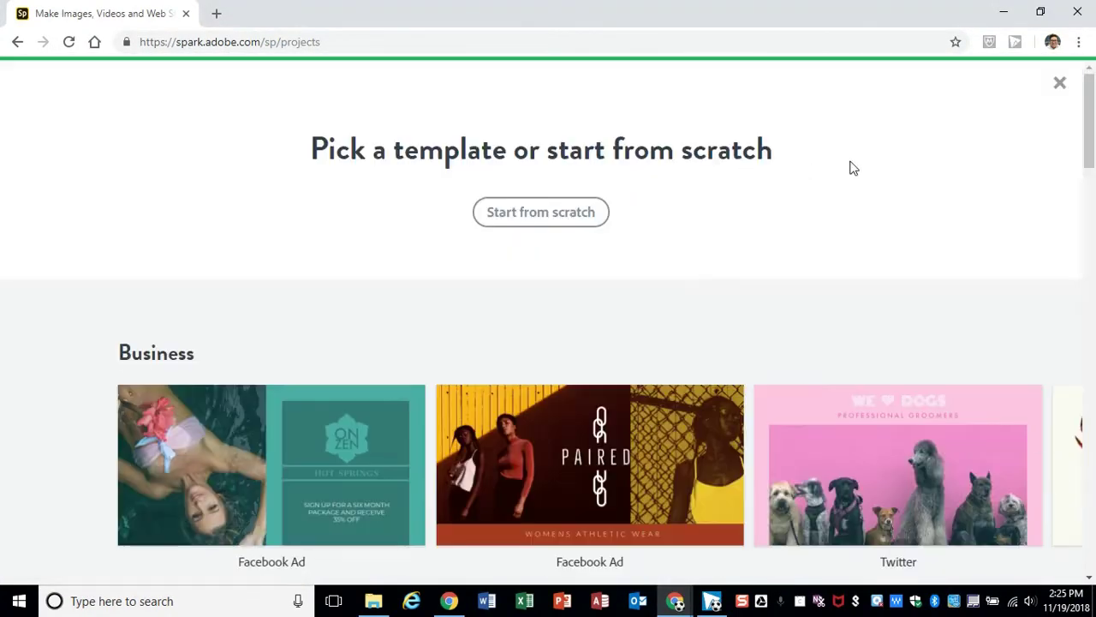
{"action": "left_click", "coordinate": [545, 216]}
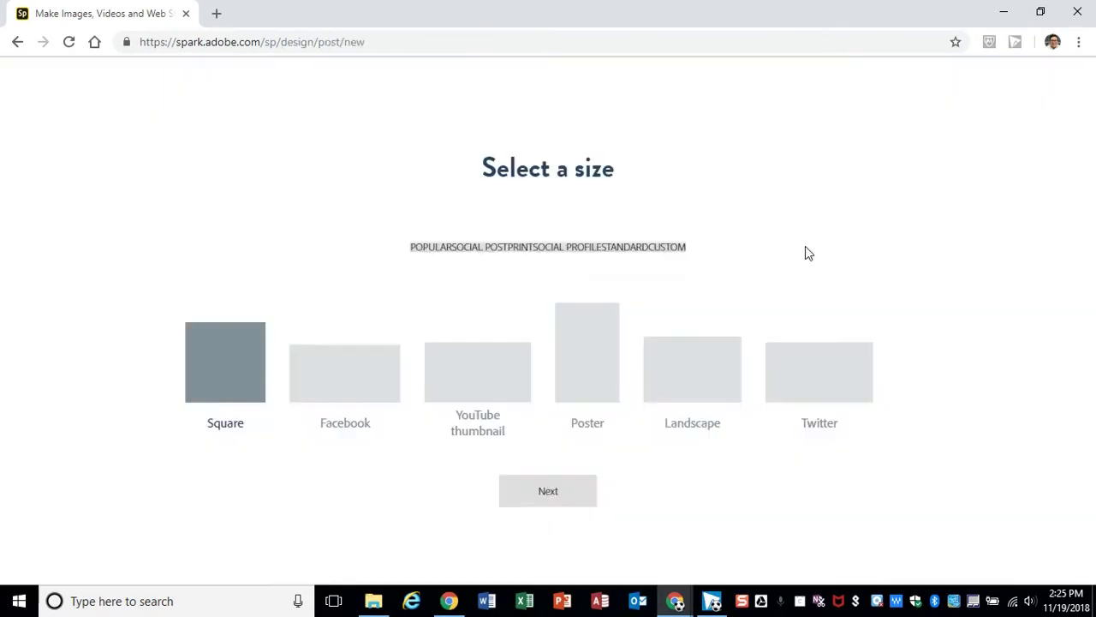
{"action": "left_click", "coordinate": [548, 493]}
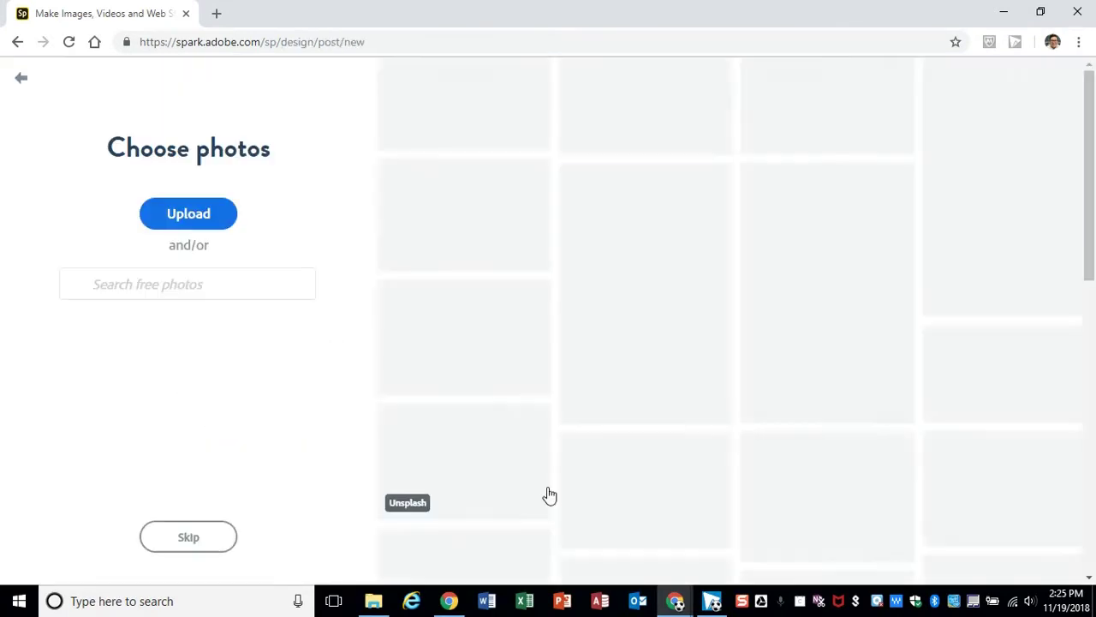
Step: Search the free photos for "computer"
{"action": "scroll", "coordinate": [497, 306], "scroll_direction": "down", "scroll_amount": 2}
{"action": "left_click", "coordinate": [202, 289]}
{"action": "type", "text": "s"}
{"action": "key", "text": "BackSpace"}
{"action": "type", "text": "c"}
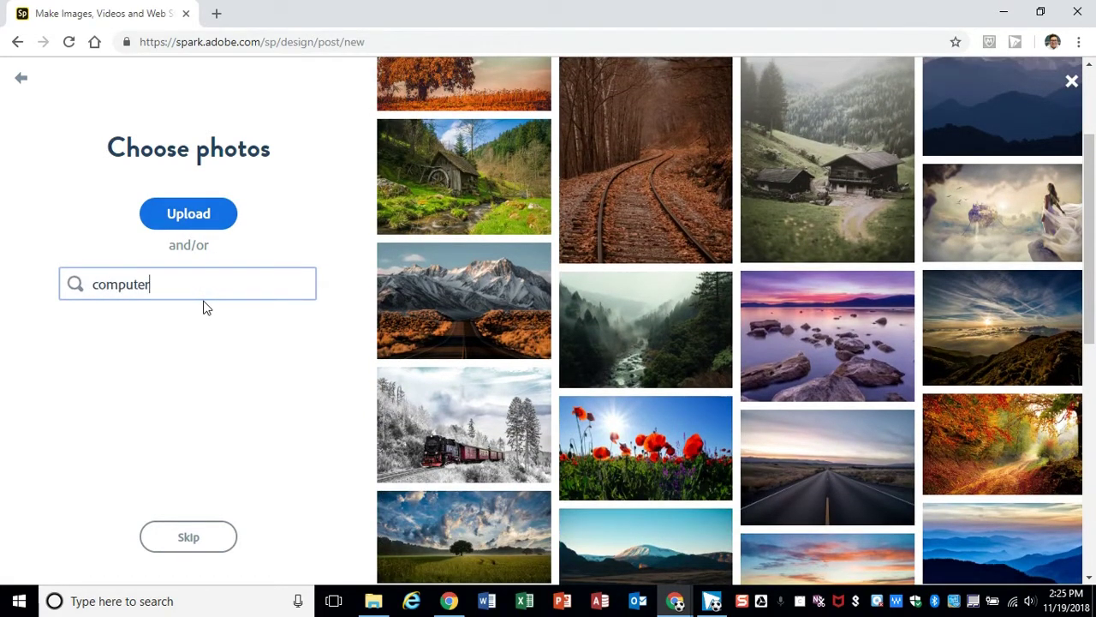
{"action": "type", "text": "omputer"}
{"action": "key", "text": "Return"}
Step: Choose the free photo of an open laptop on a light wooden desk as the post's background
{"action": "scroll", "coordinate": [754, 294], "scroll_direction": "down", "scroll_amount": 4}
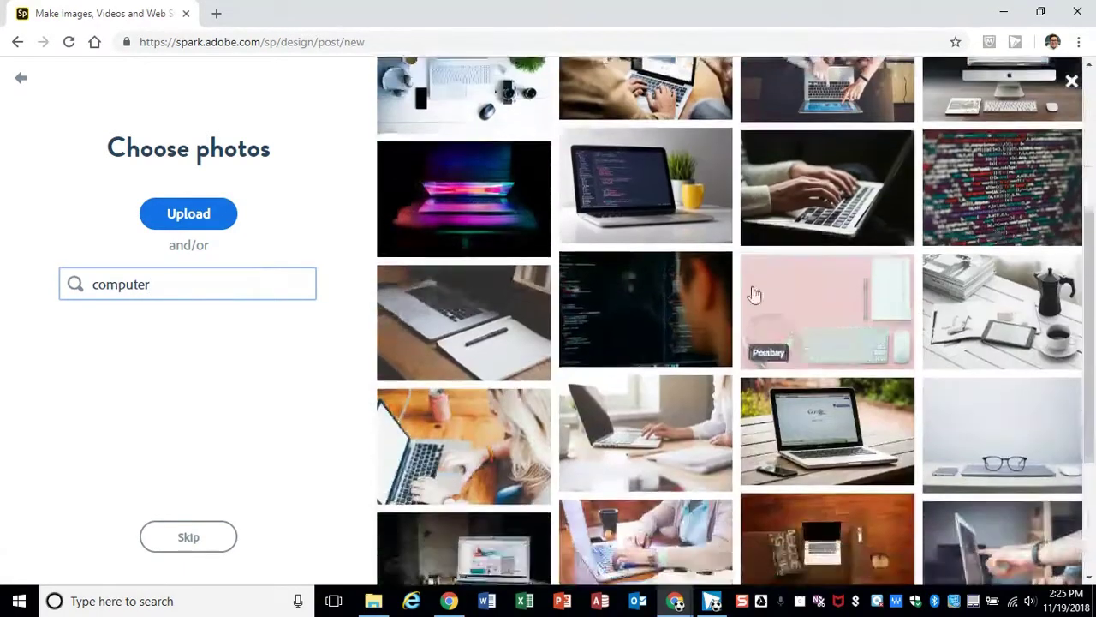
{"action": "scroll", "coordinate": [620, 493], "scroll_direction": "down", "scroll_amount": 2}
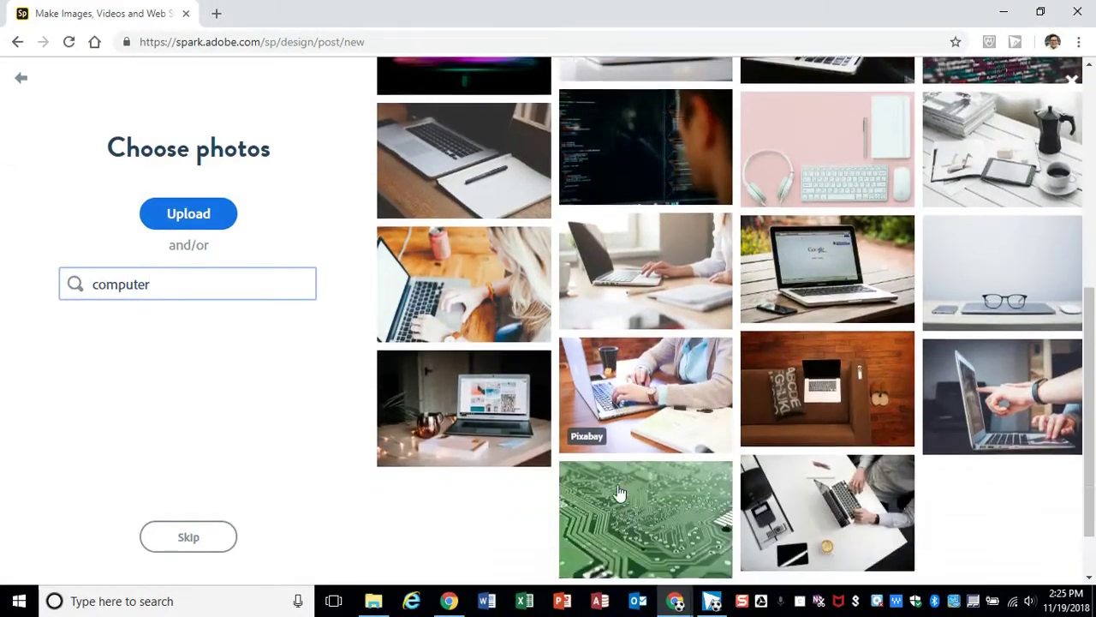
{"action": "scroll", "coordinate": [619, 493], "scroll_direction": "down", "scroll_amount": 1}
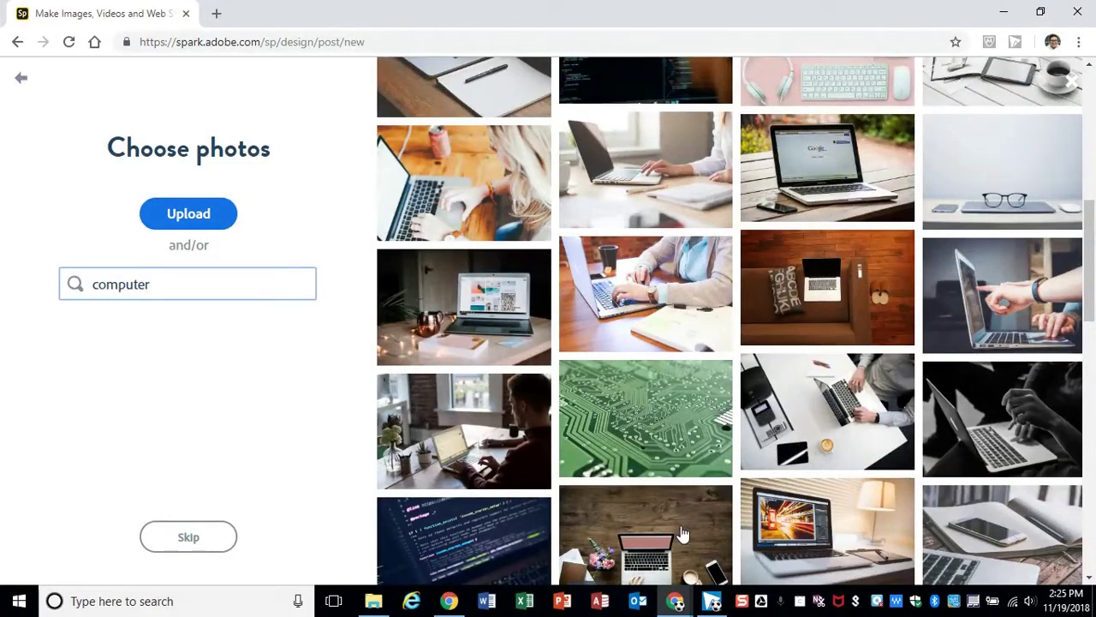
{"action": "scroll", "coordinate": [683, 533], "scroll_direction": "down", "scroll_amount": 4}
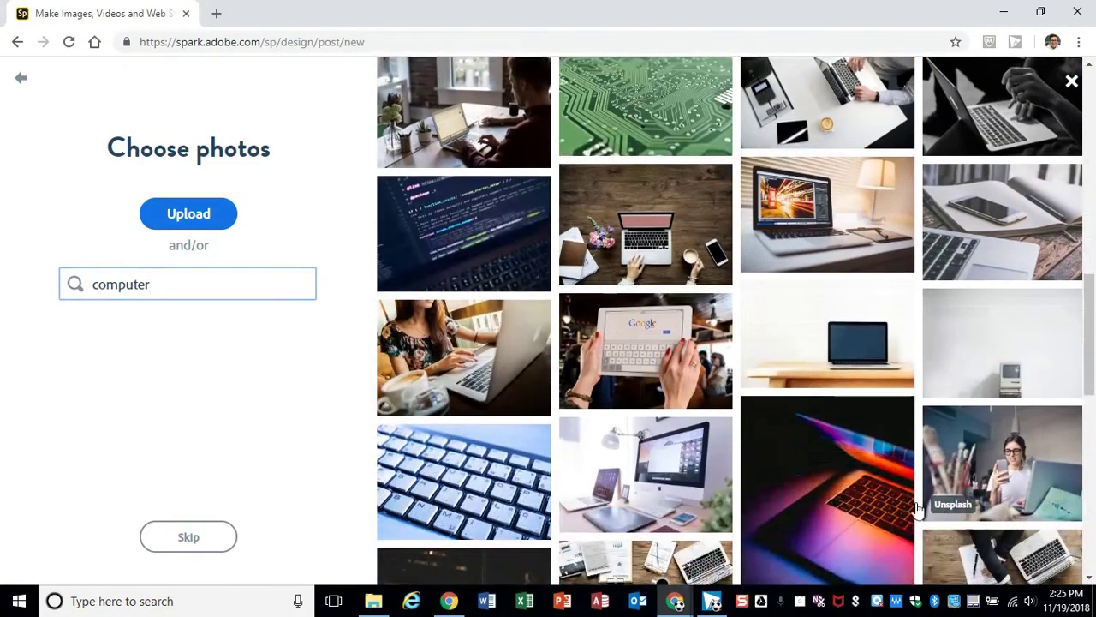
{"action": "scroll", "coordinate": [664, 484], "scroll_direction": "down", "scroll_amount": 2}
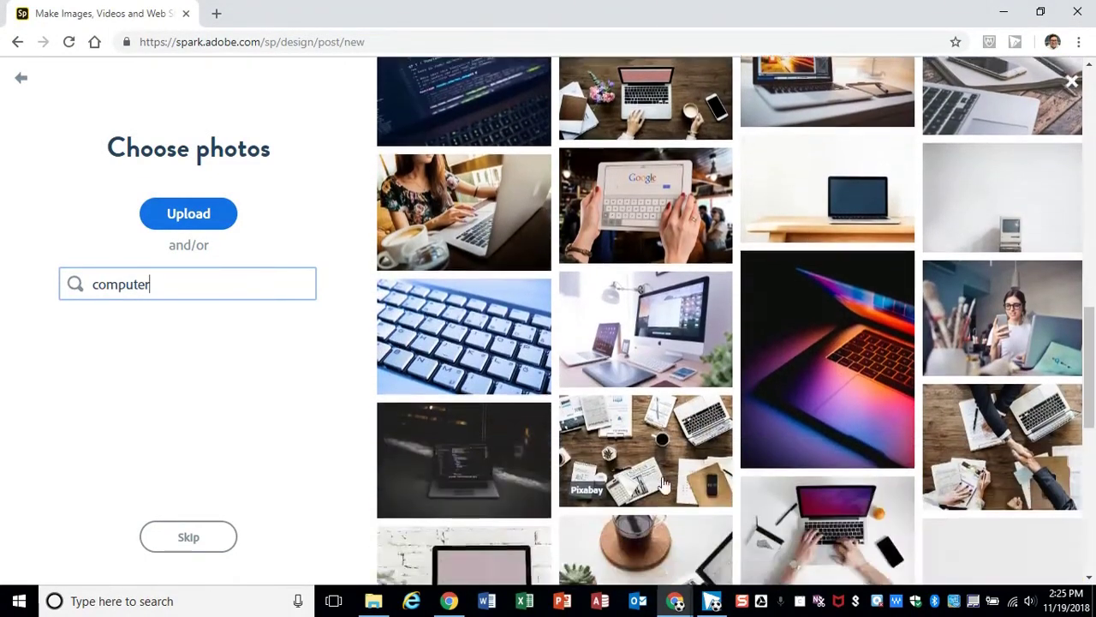
{"action": "scroll", "coordinate": [739, 474], "scroll_direction": "down", "scroll_amount": 1}
{"action": "scroll", "coordinate": [895, 495], "scroll_direction": "down", "scroll_amount": 2}
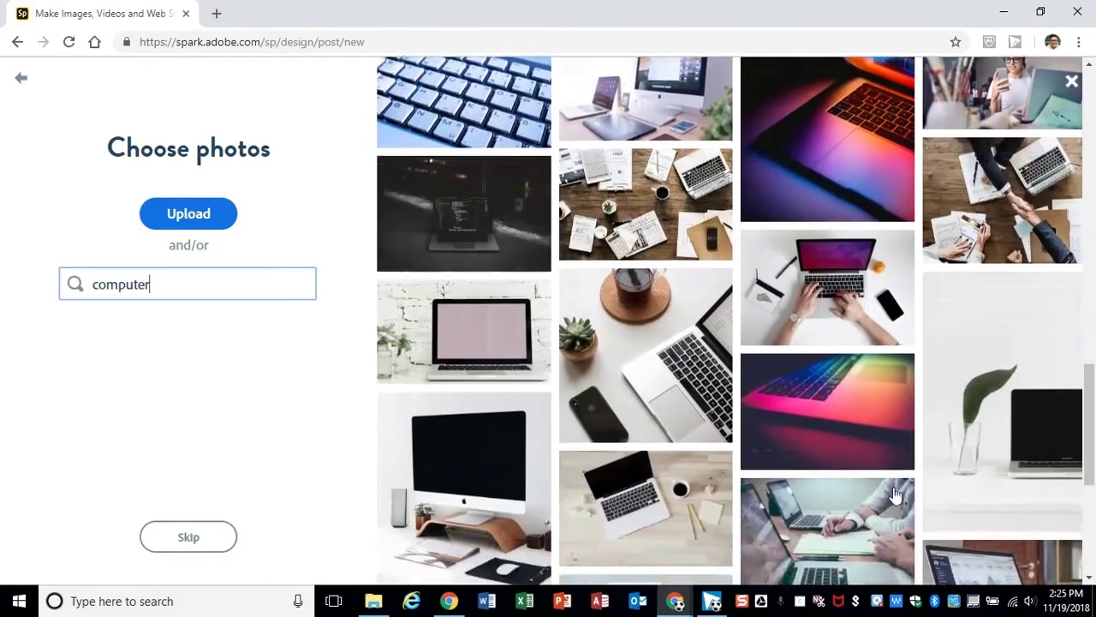
{"action": "scroll", "coordinate": [917, 511], "scroll_direction": "down", "scroll_amount": 1}
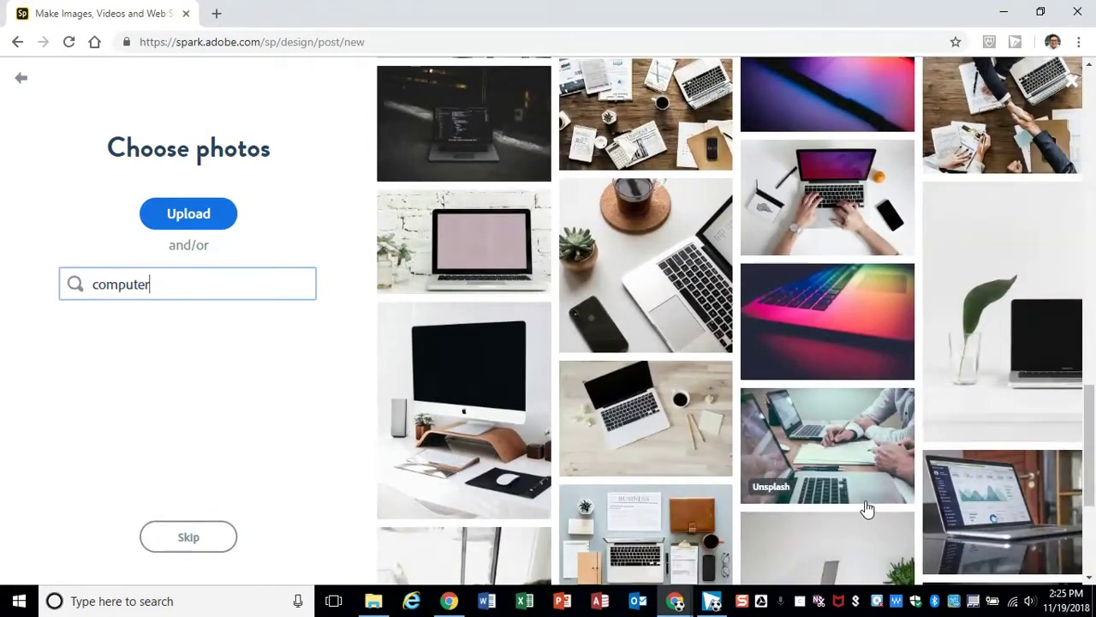
{"action": "scroll", "coordinate": [1068, 134], "scroll_direction": "up", "scroll_amount": 10}
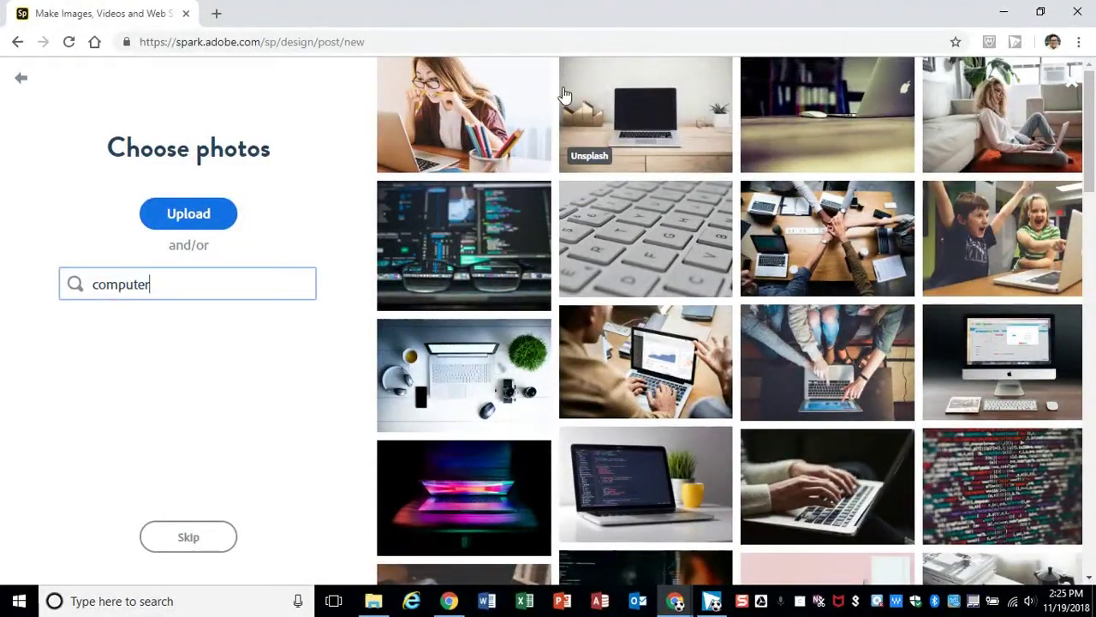
{"action": "left_click", "coordinate": [675, 129]}
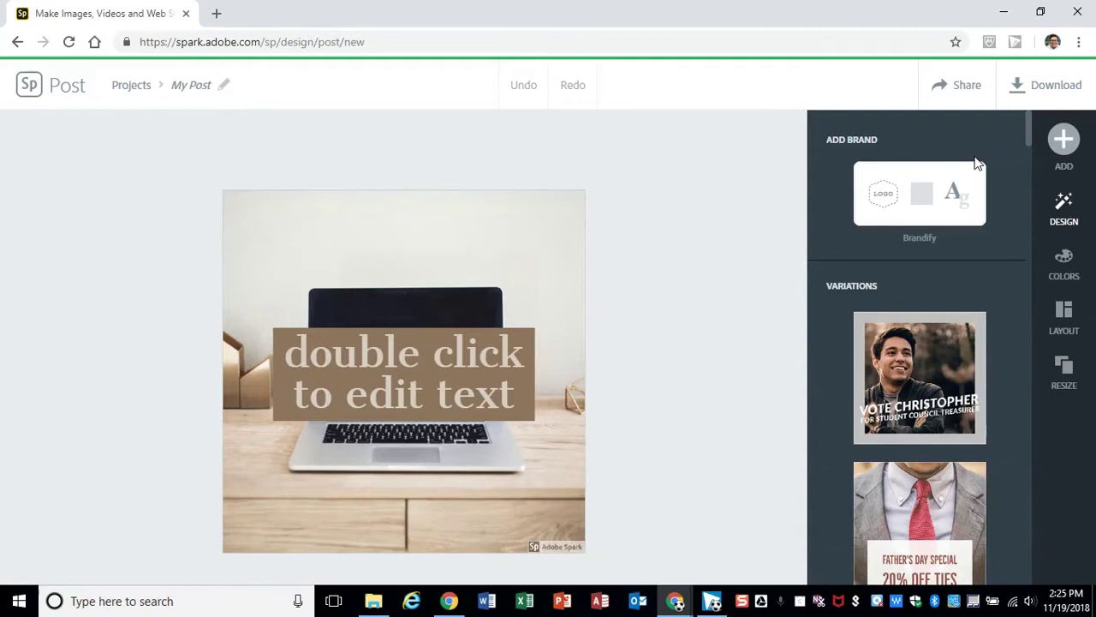
Step: Select the background photo and search for free replacement photos with the term "laptop"
{"action": "left_click", "coordinate": [495, 274]}
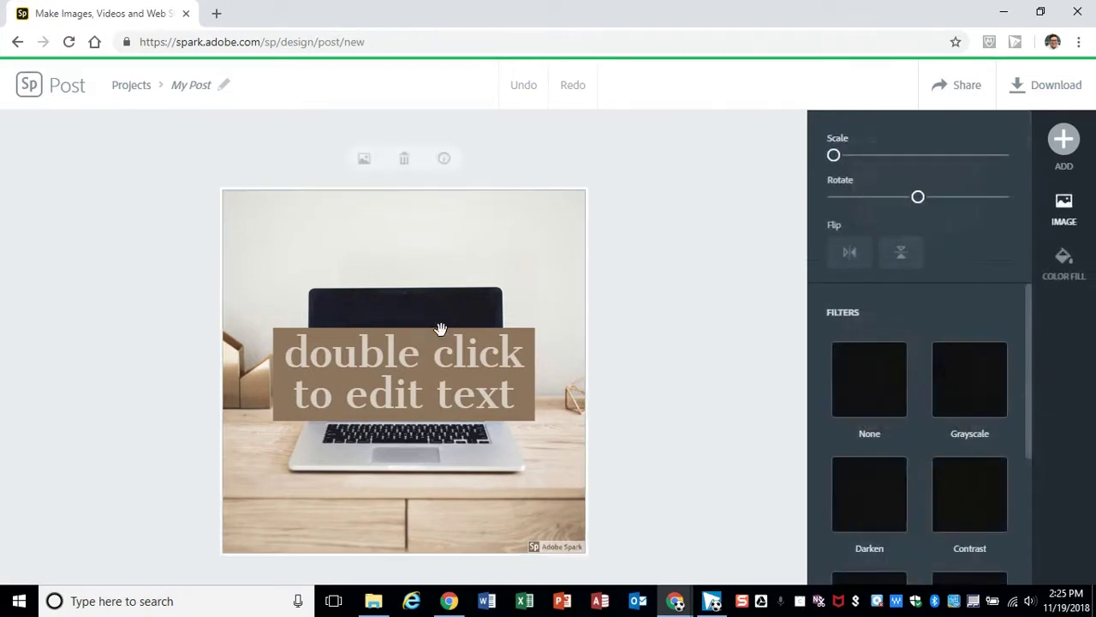
{"action": "left_click", "coordinate": [358, 160]}
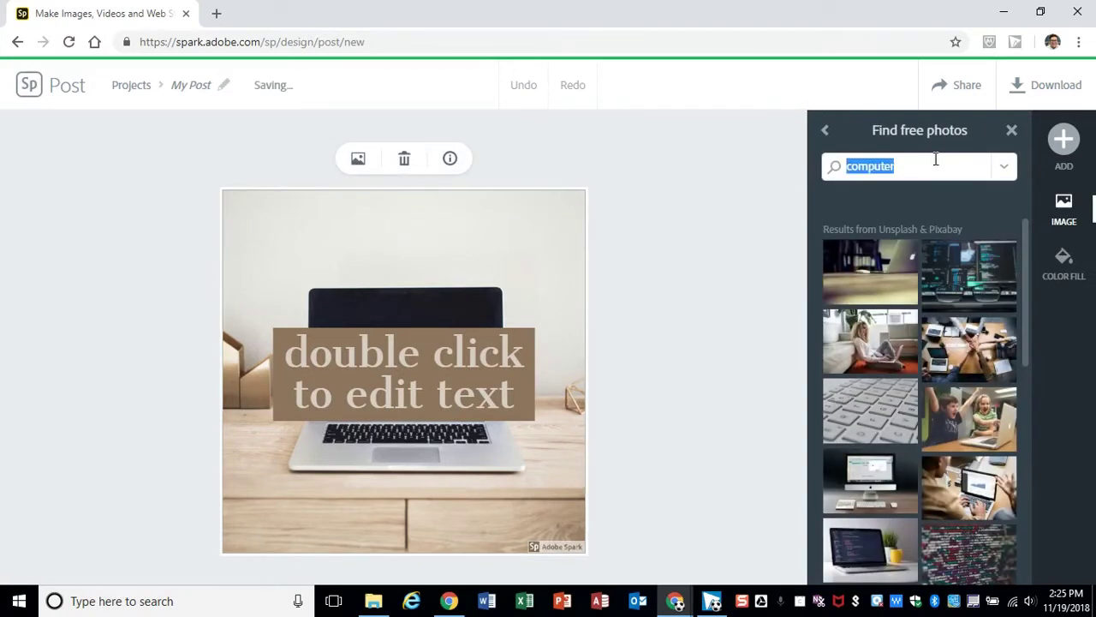
{"action": "type", "text": "laptop"}
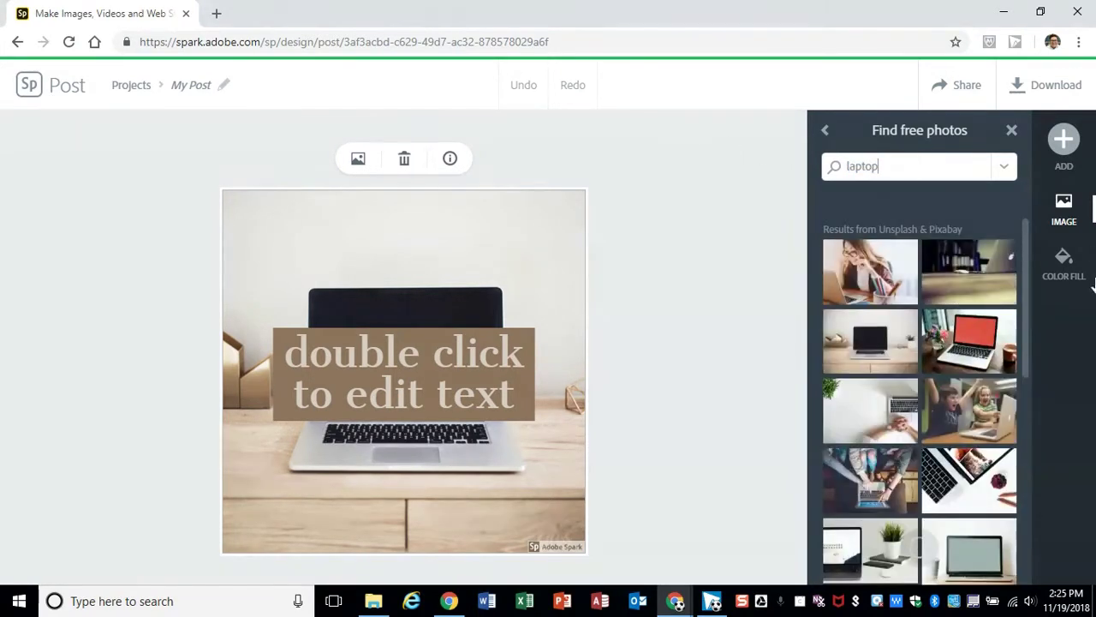
{"action": "scroll", "coordinate": [921, 378], "scroll_direction": "down", "scroll_amount": 5}
Step: Search the free photos for "sad" and look through the images
{"action": "left_click", "coordinate": [903, 165]}
{"action": "type", "text": "sad"}
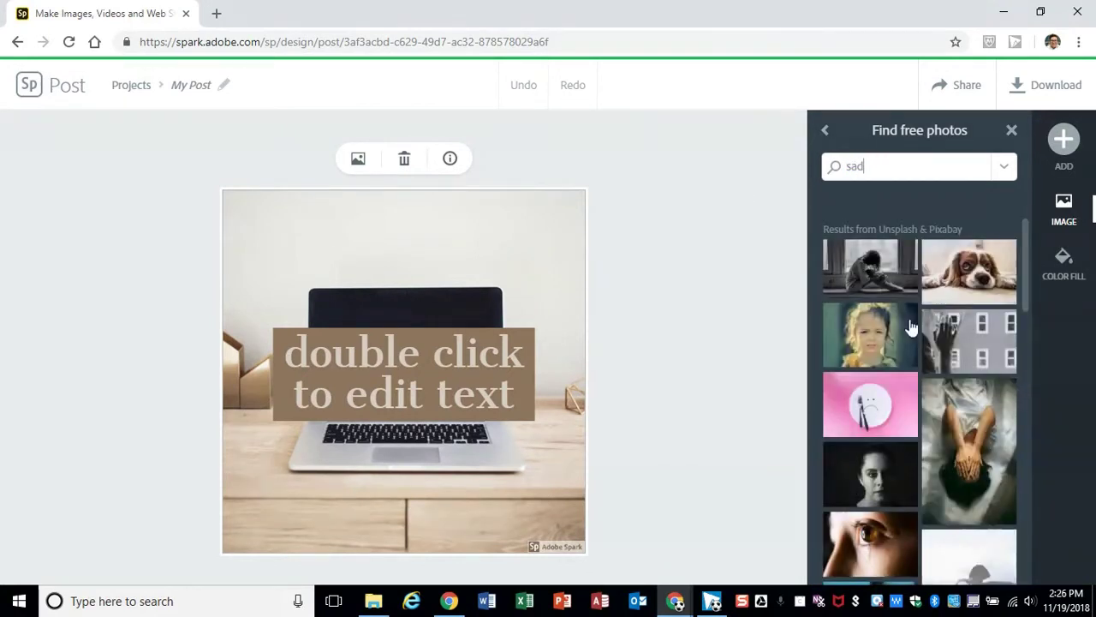
{"action": "scroll", "coordinate": [913, 325], "scroll_direction": "down", "scroll_amount": 5}
{"action": "scroll", "coordinate": [936, 408], "scroll_direction": "down", "scroll_amount": 2}
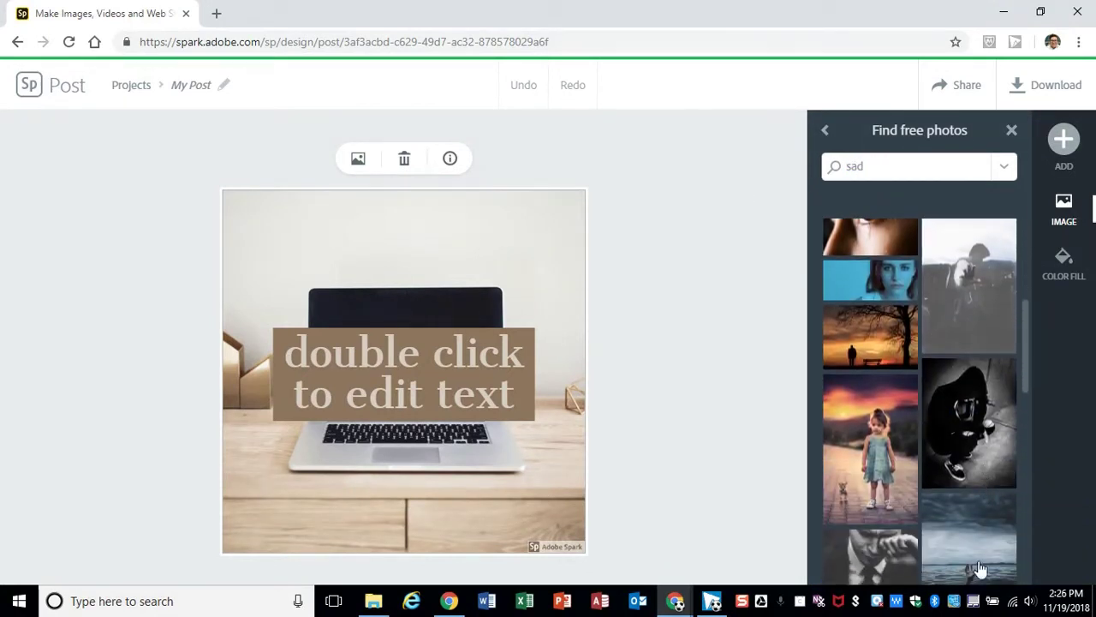
{"action": "scroll", "coordinate": [925, 496], "scroll_direction": "down", "scroll_amount": 1}
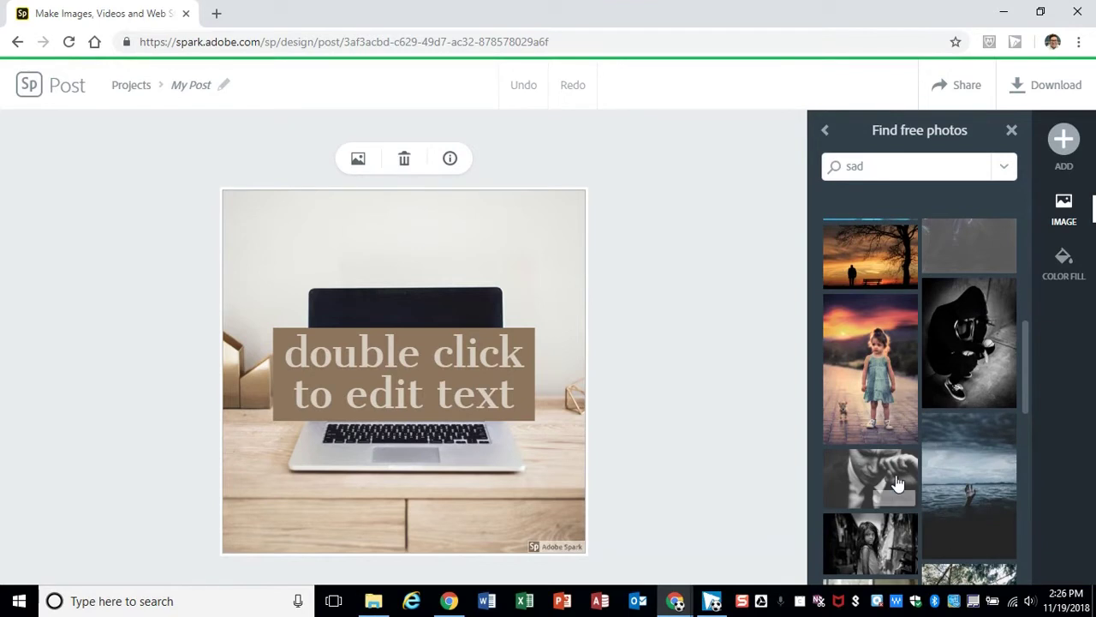
{"action": "scroll", "coordinate": [893, 230], "scroll_direction": "up", "scroll_amount": 3}
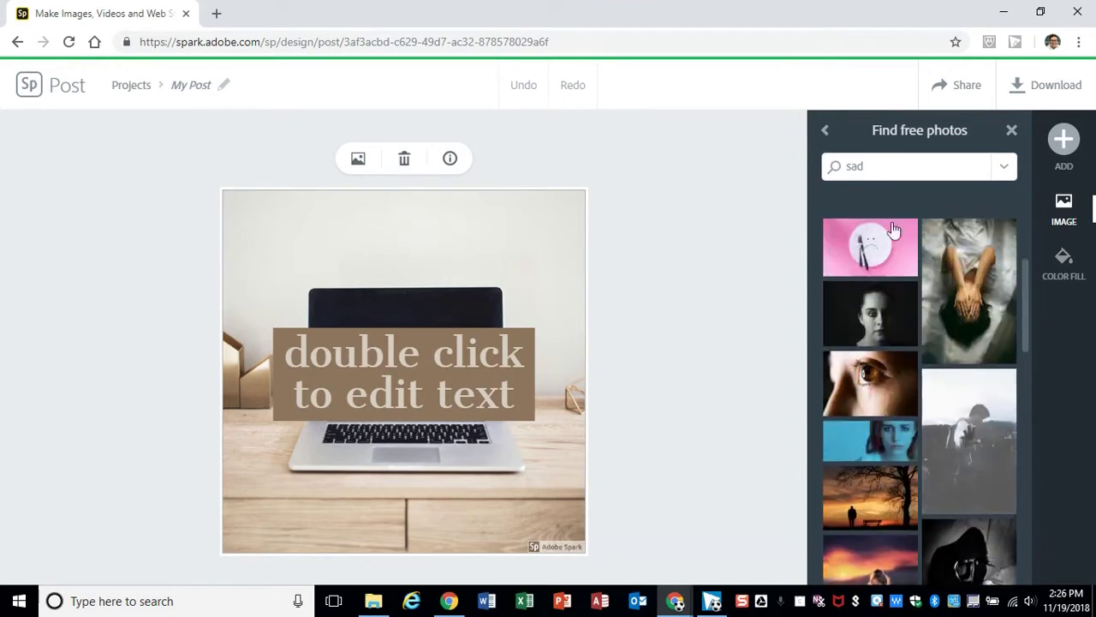
Step: Search the free photos for "happy" and browse the images
{"action": "double_click", "coordinate": [907, 167]}
{"action": "key", "text": "Return"}
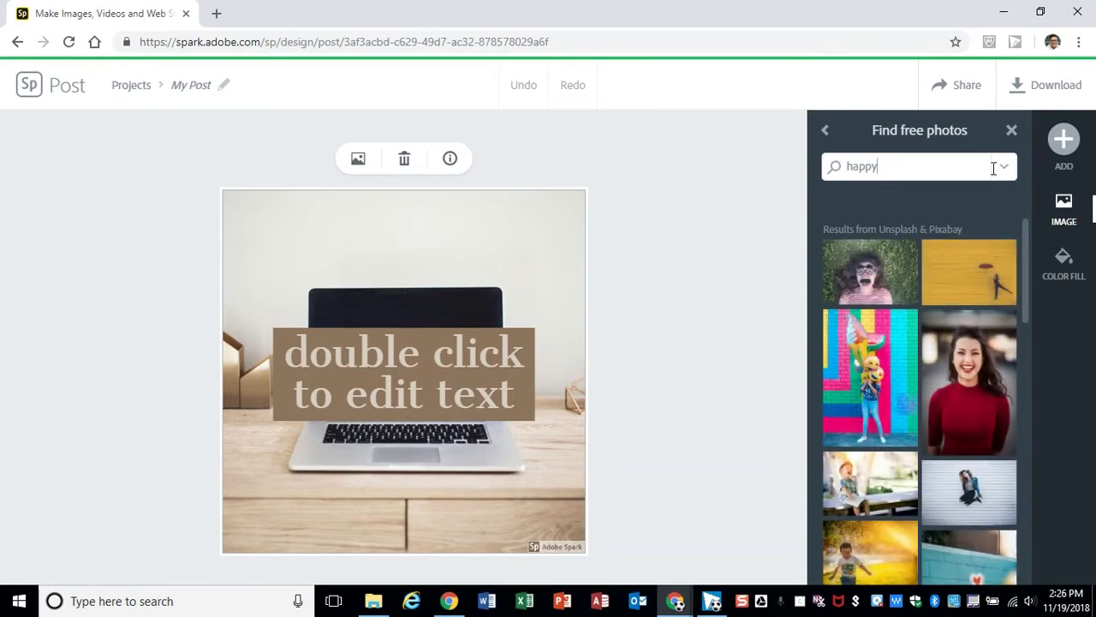
{"action": "scroll", "coordinate": [934, 272], "scroll_direction": "down", "scroll_amount": 3}
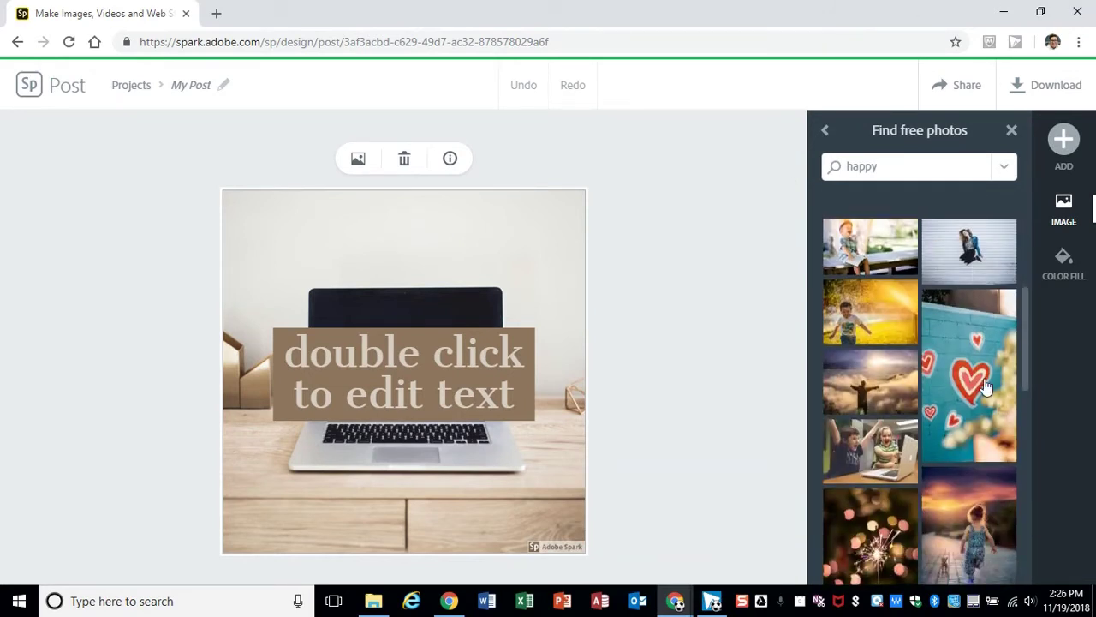
{"action": "scroll", "coordinate": [895, 407], "scroll_direction": "down", "scroll_amount": 3}
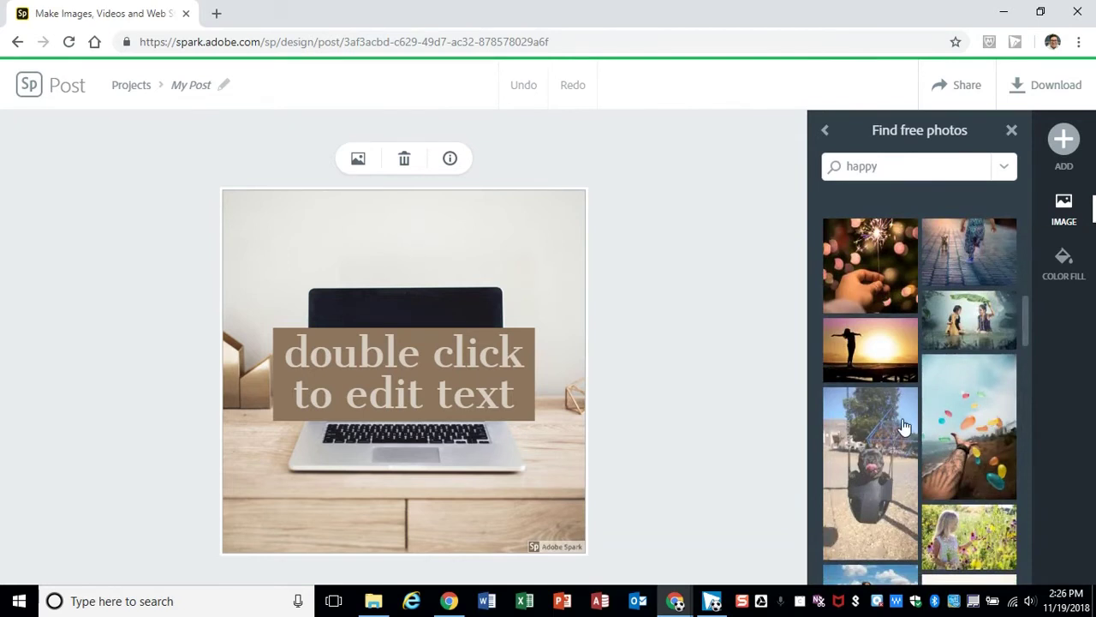
{"action": "scroll", "coordinate": [920, 394], "scroll_direction": "down", "scroll_amount": 2}
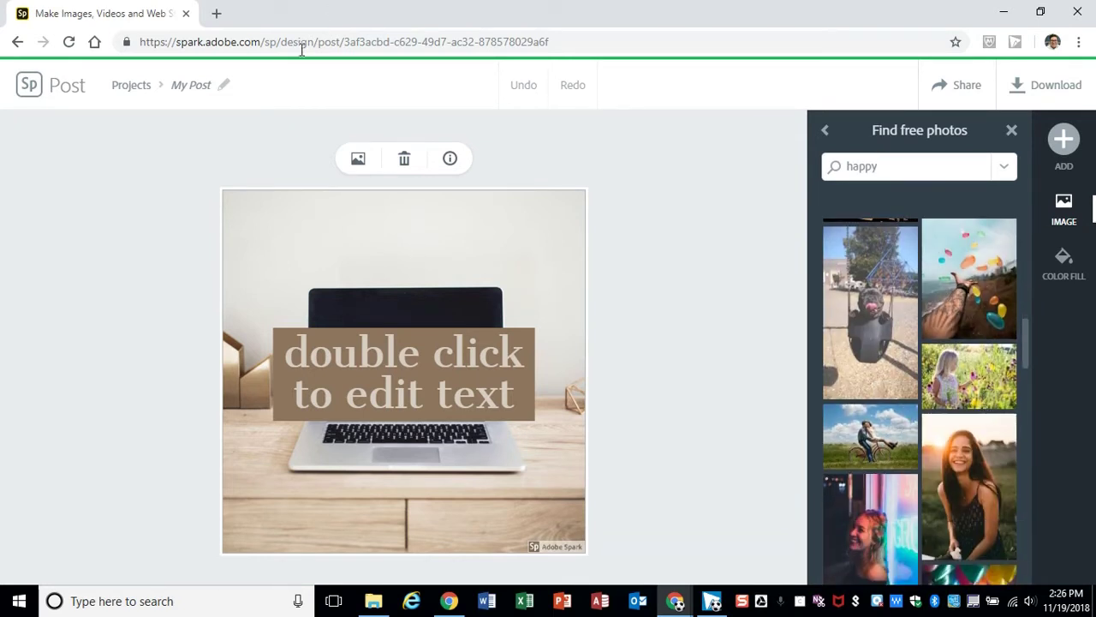
Step: Leave the post editor and return to the projects overview
{"action": "left_click", "coordinate": [29, 83]}
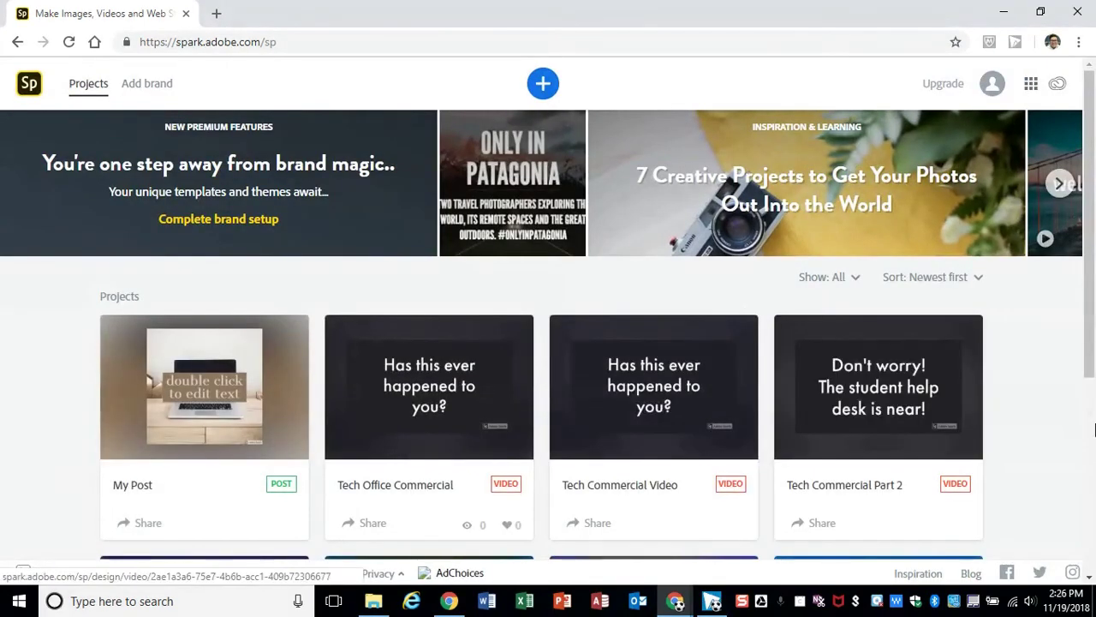
{"action": "scroll", "coordinate": [1080, 377], "scroll_direction": "down", "scroll_amount": 1}
{"action": "scroll", "coordinate": [1067, 369], "scroll_direction": "up", "scroll_amount": 1}
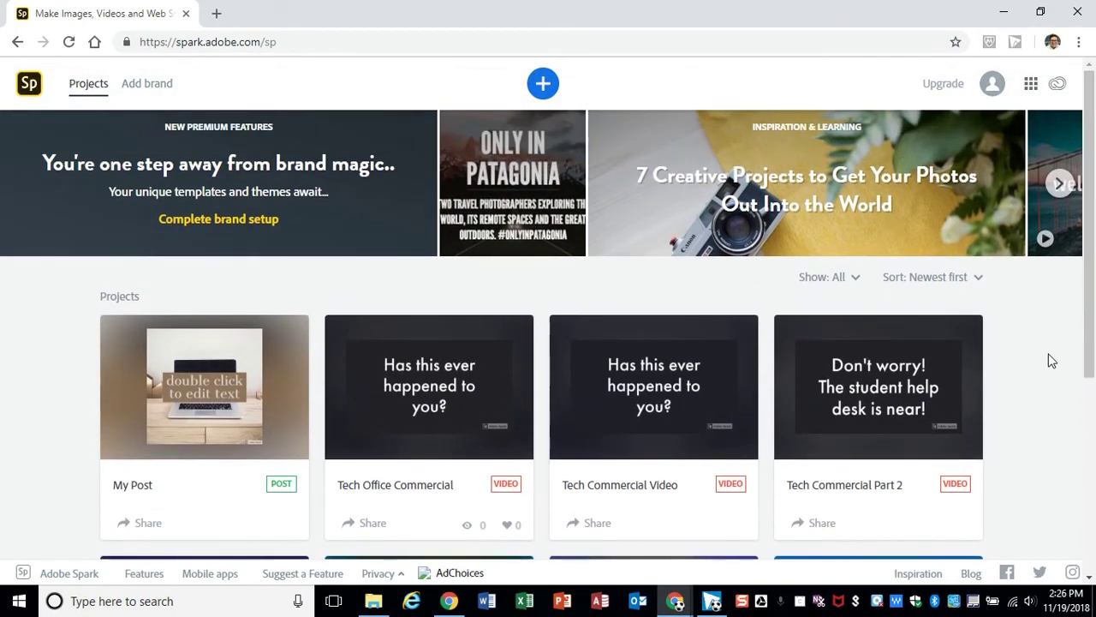